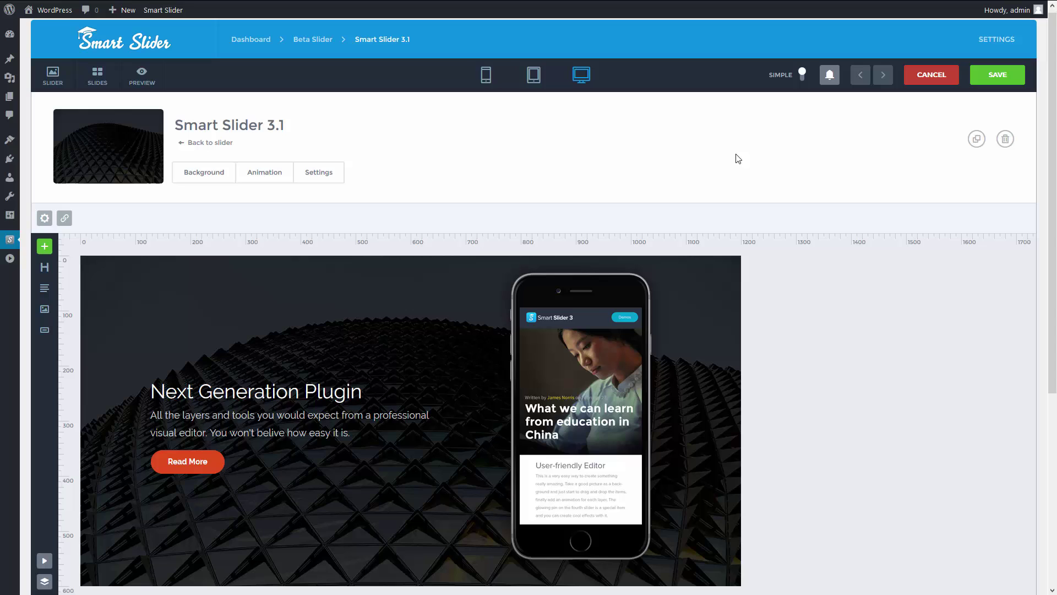
# Preview the slide at tablet width, then at 380px mobile width
pyautogui.click(537, 79)
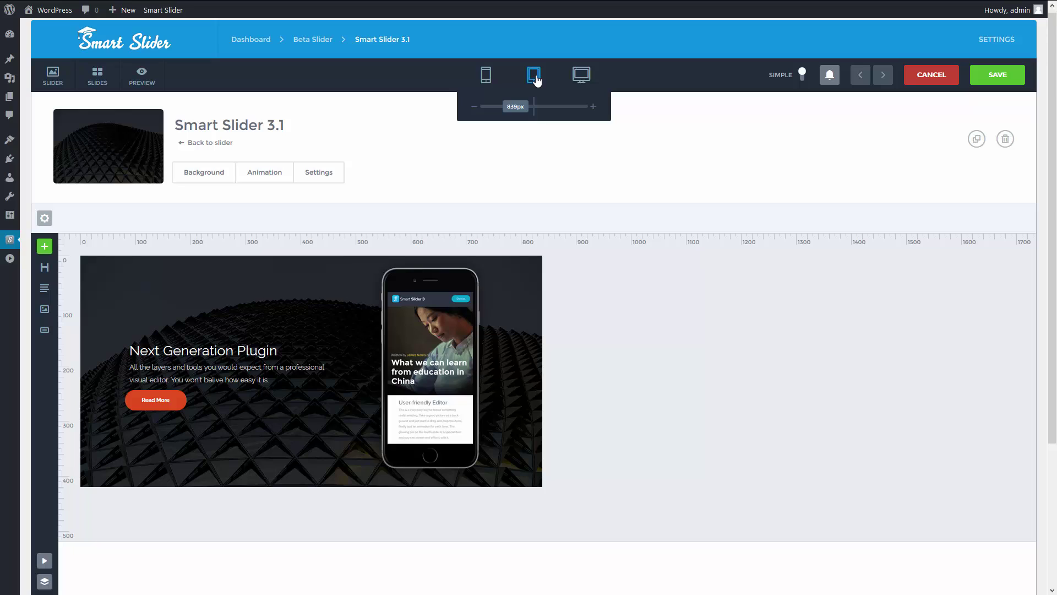
pyautogui.click(486, 76)
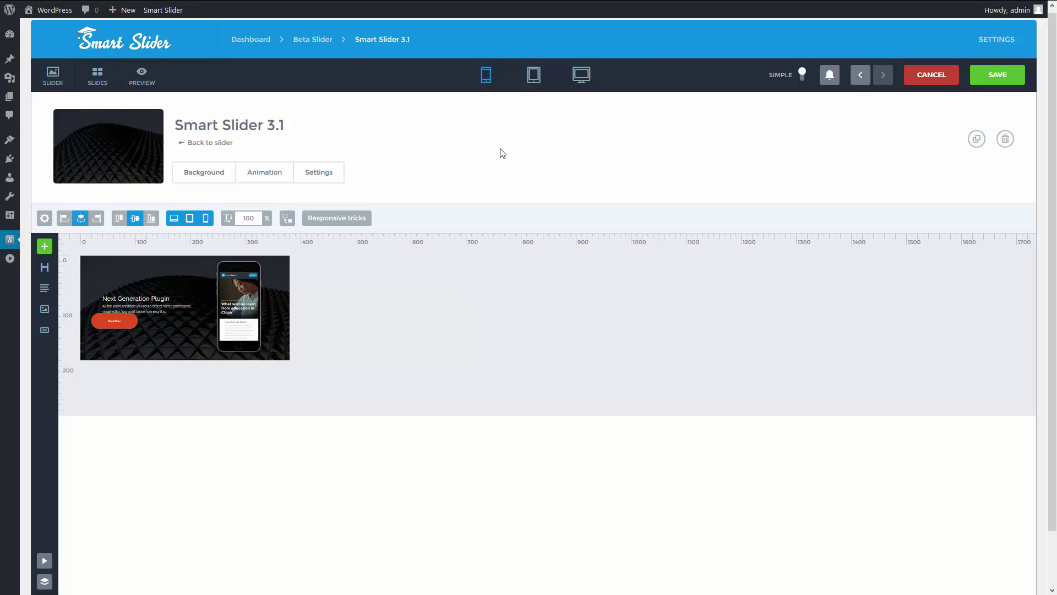
# Hide the mobil.png phone image layer on mobile devices
pyautogui.click(245, 292)
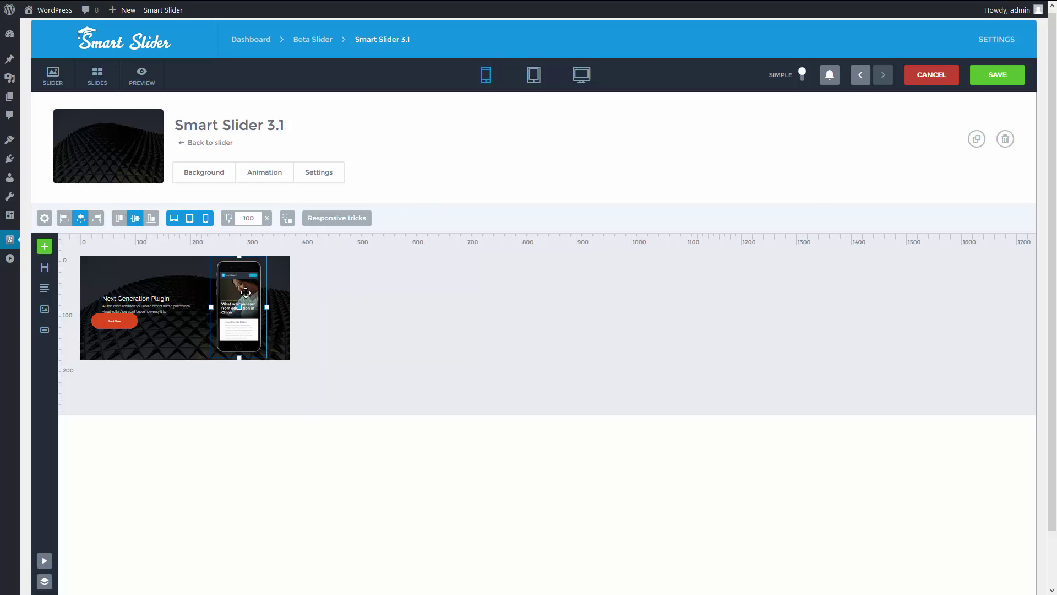
pyautogui.click(245, 292)
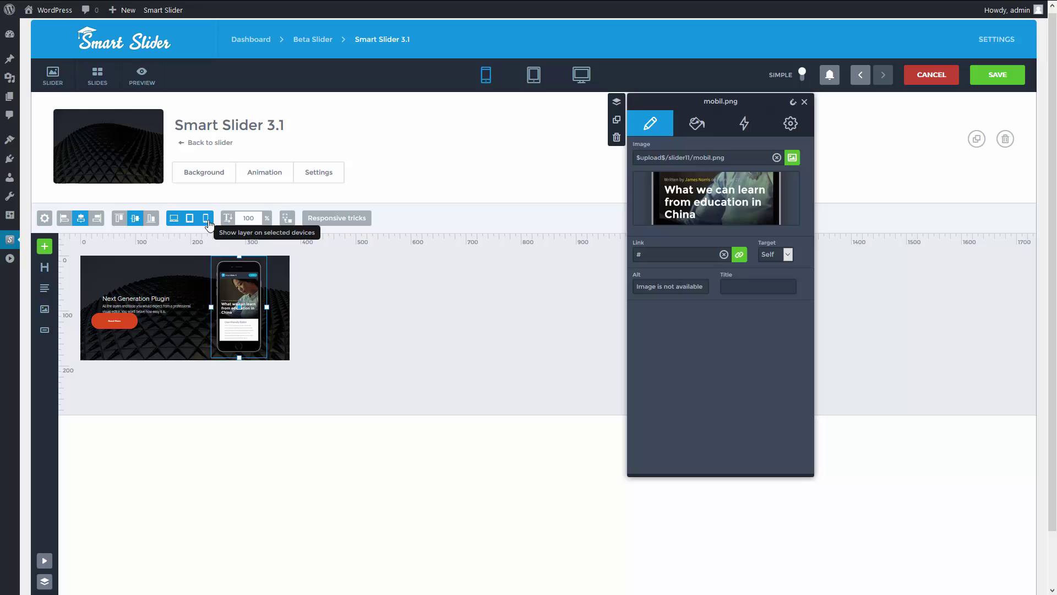
pyautogui.click(207, 219)
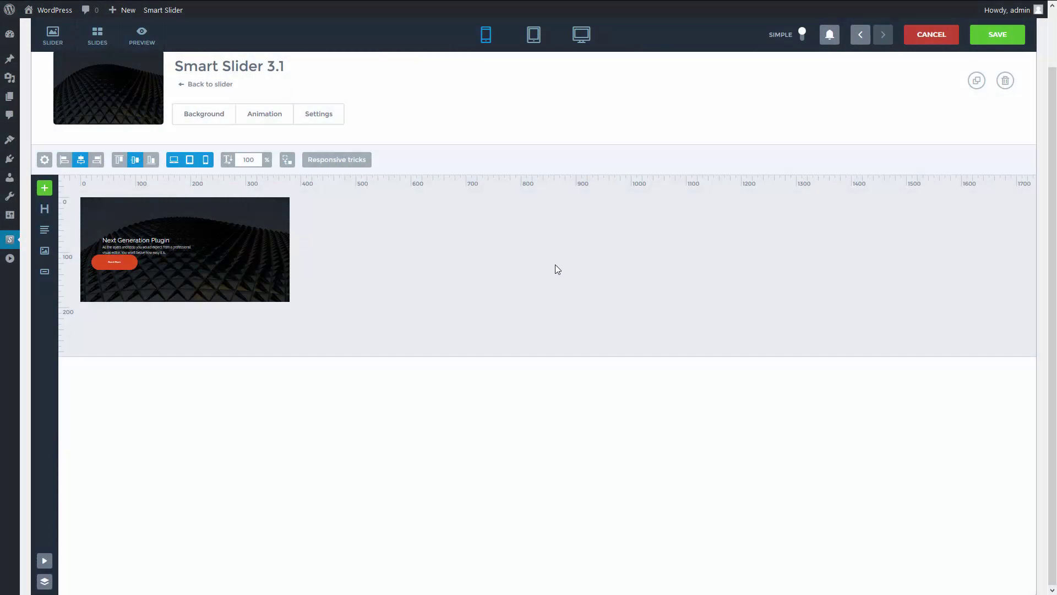
# Switch to desktop view and inspect the heading, paragraph and Read More layer settings
pyautogui.click(581, 35)
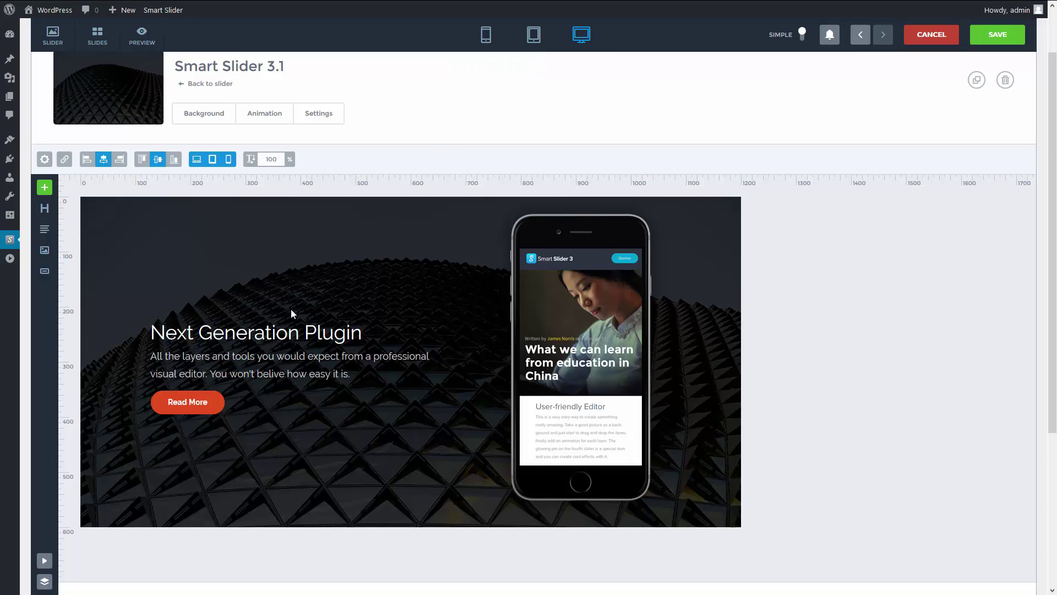
pyautogui.click(270, 331)
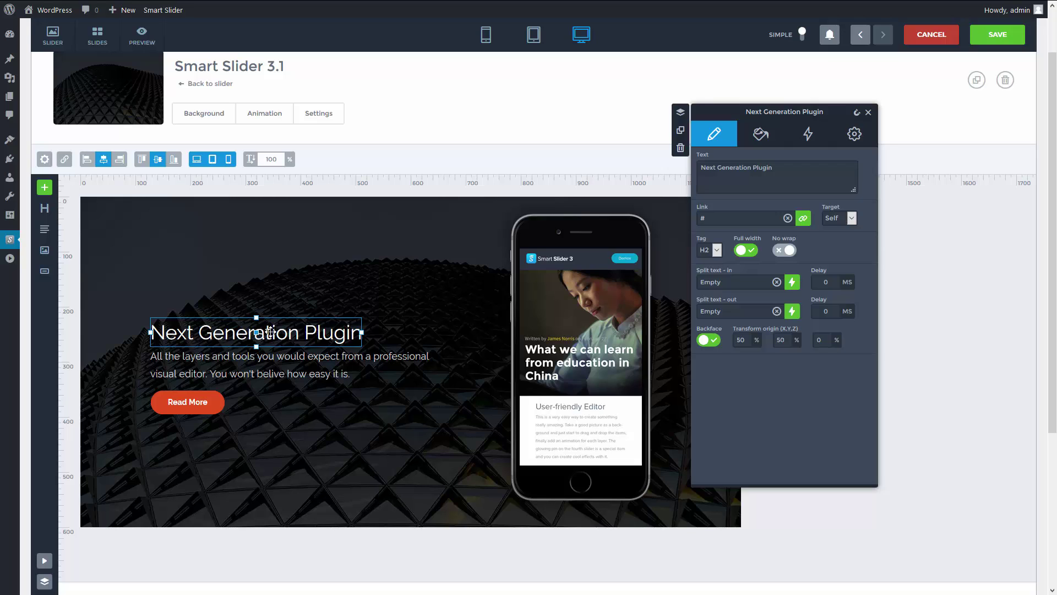
pyautogui.click(266, 359)
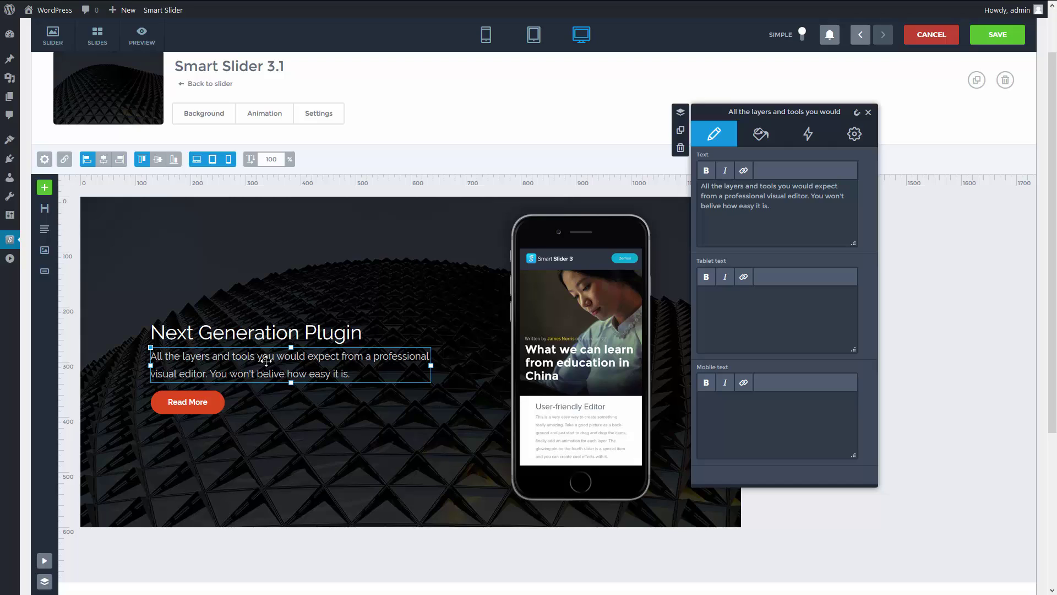
pyautogui.click(215, 404)
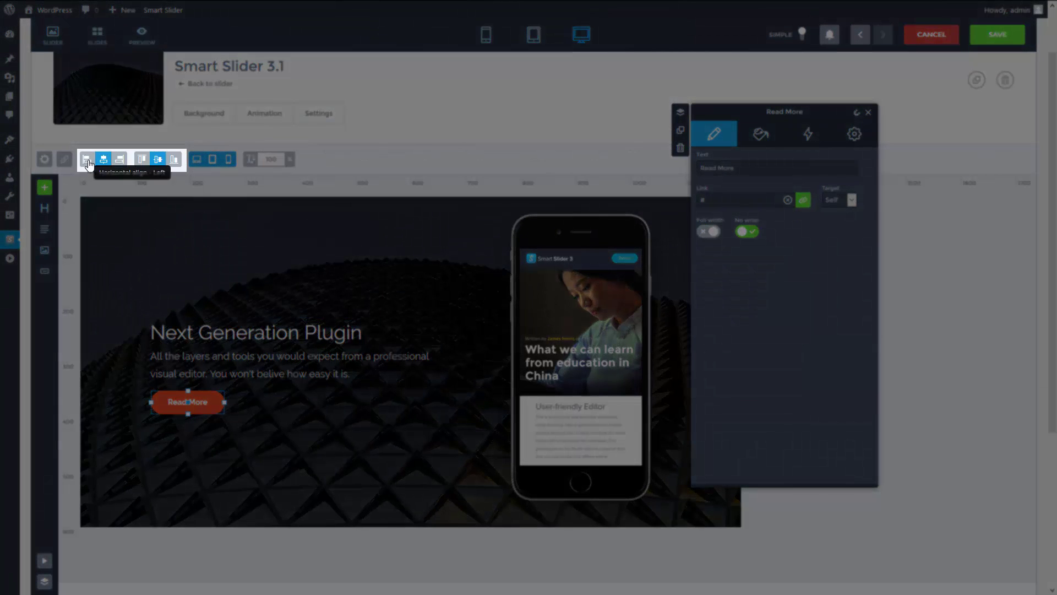
# Align the Next Generation Plugin heading horizontally Left and vertically Top
pyautogui.click(88, 159)
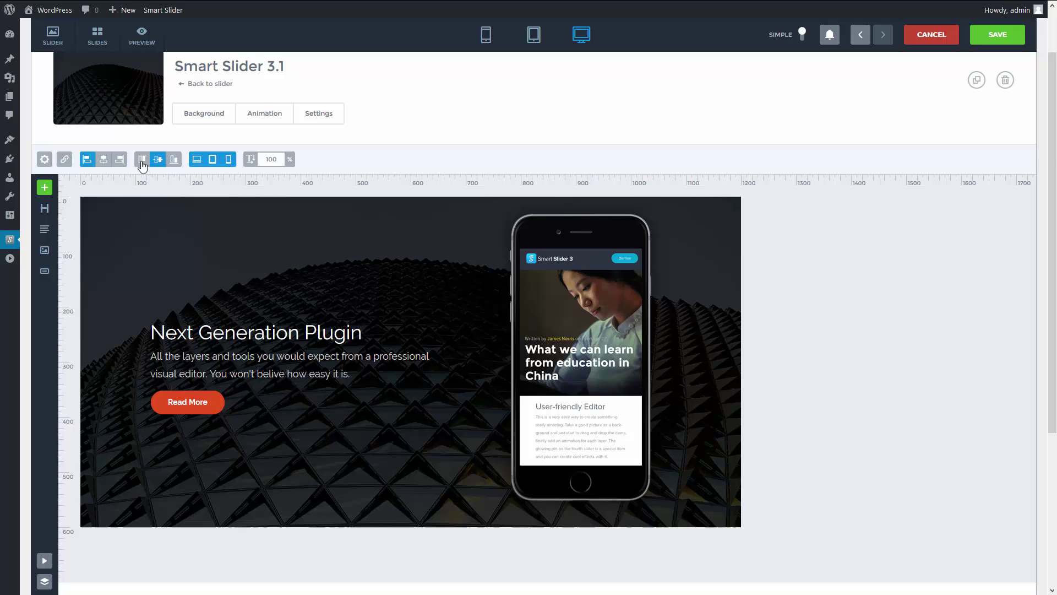
pyautogui.click(142, 159)
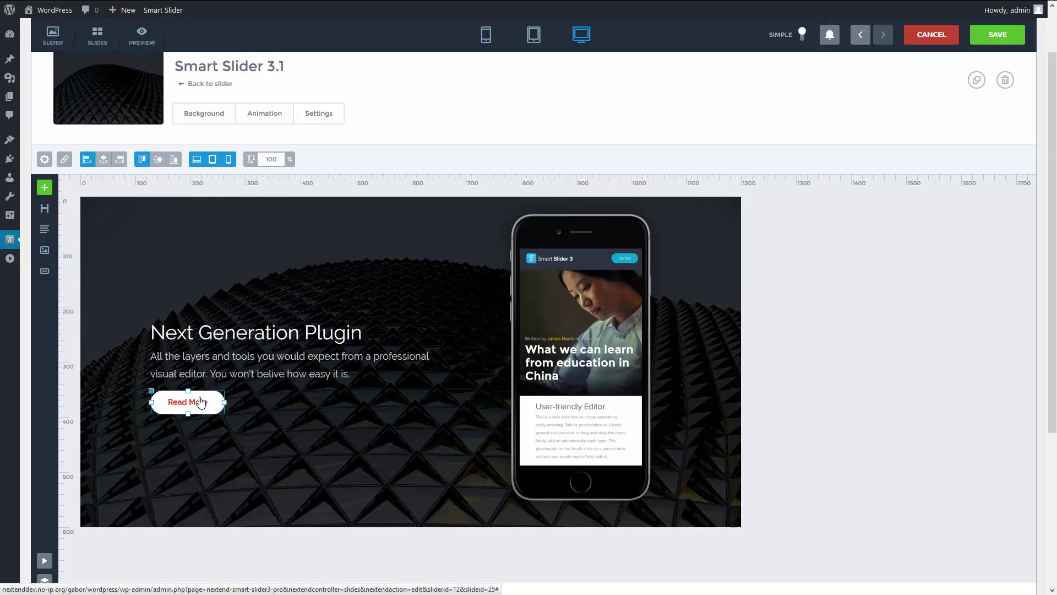
pyautogui.click(199, 336)
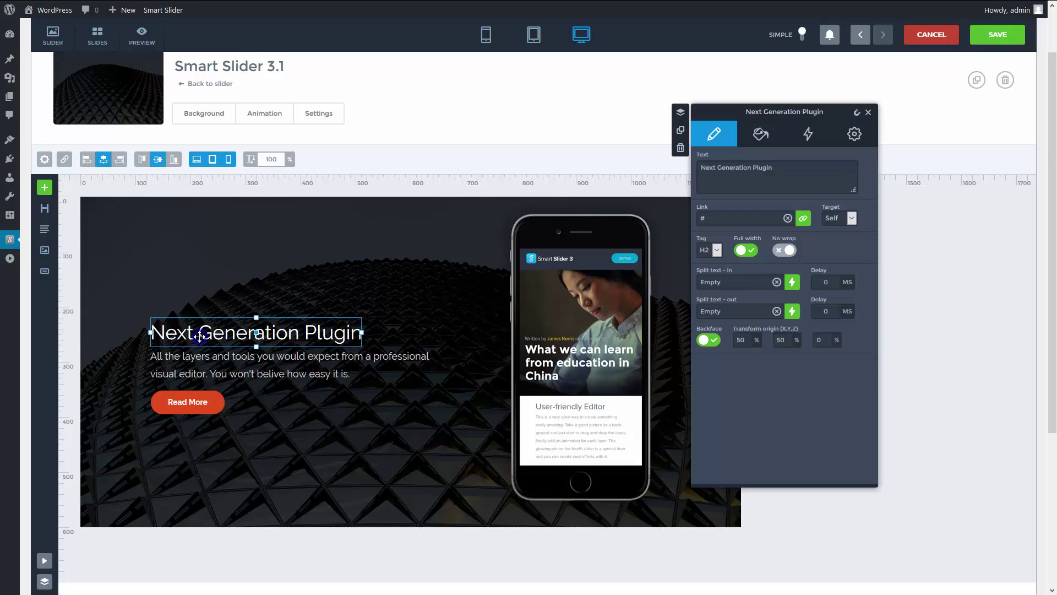
pyautogui.click(151, 318)
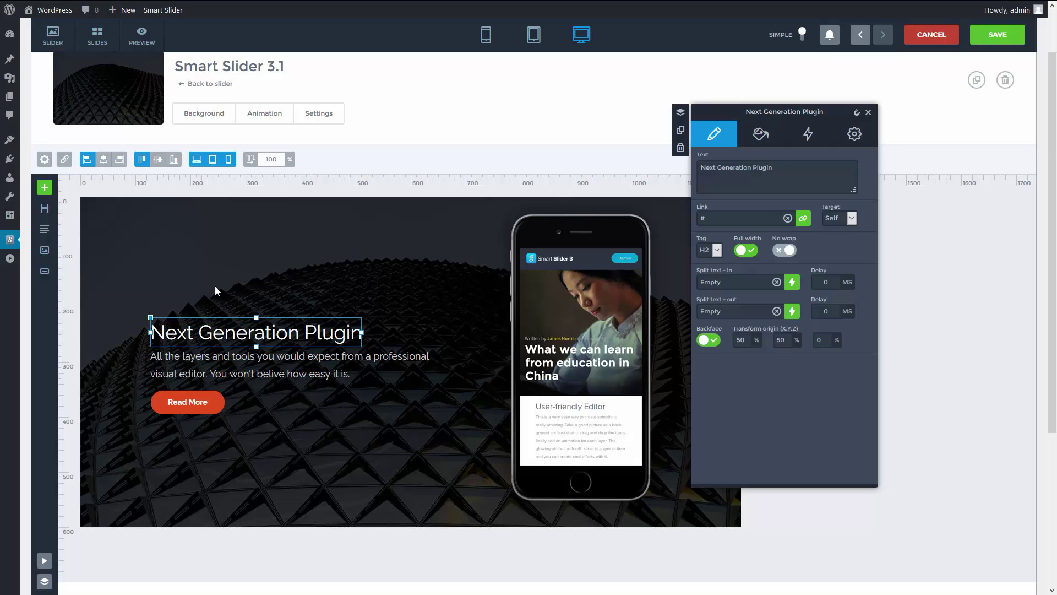
# At an 855px preview width, move the heading near the top and enlarge its mobile text
pyautogui.click(557, 103)
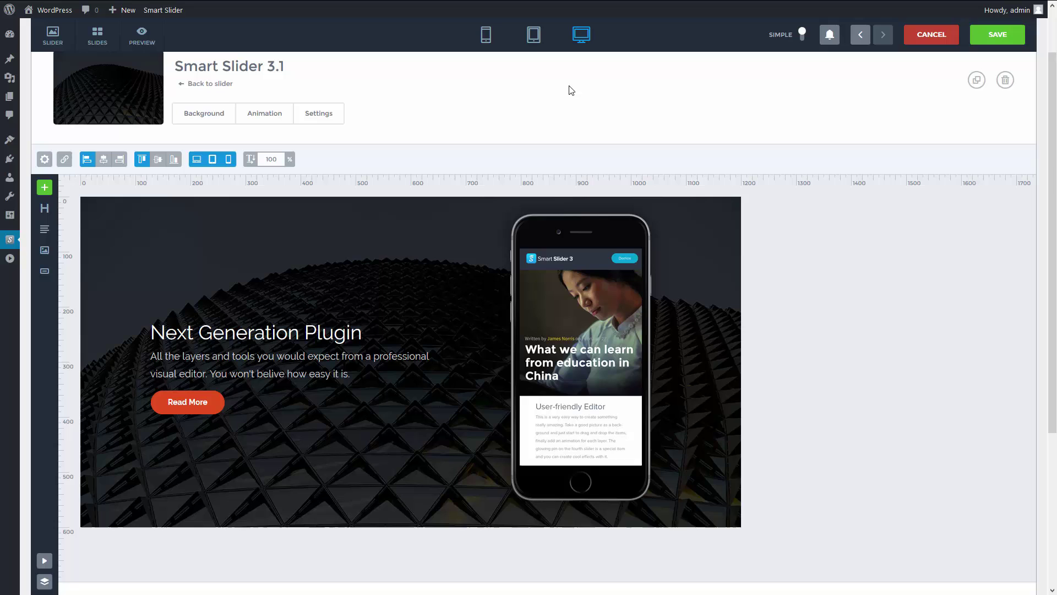
pyautogui.moveTo(581, 38)
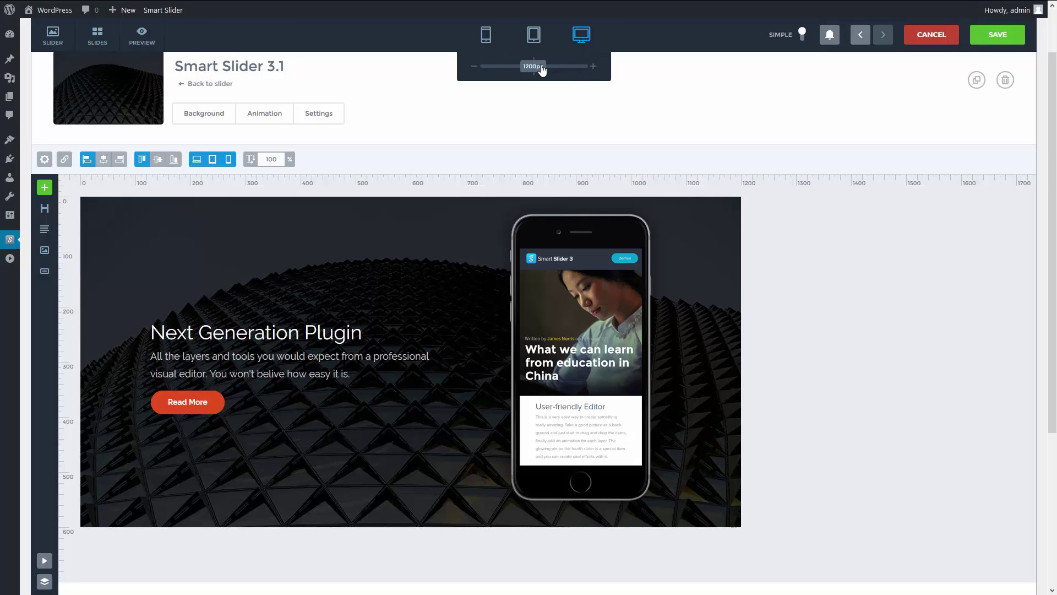
pyautogui.moveTo(542, 68); pyautogui.dragTo(499, 70)
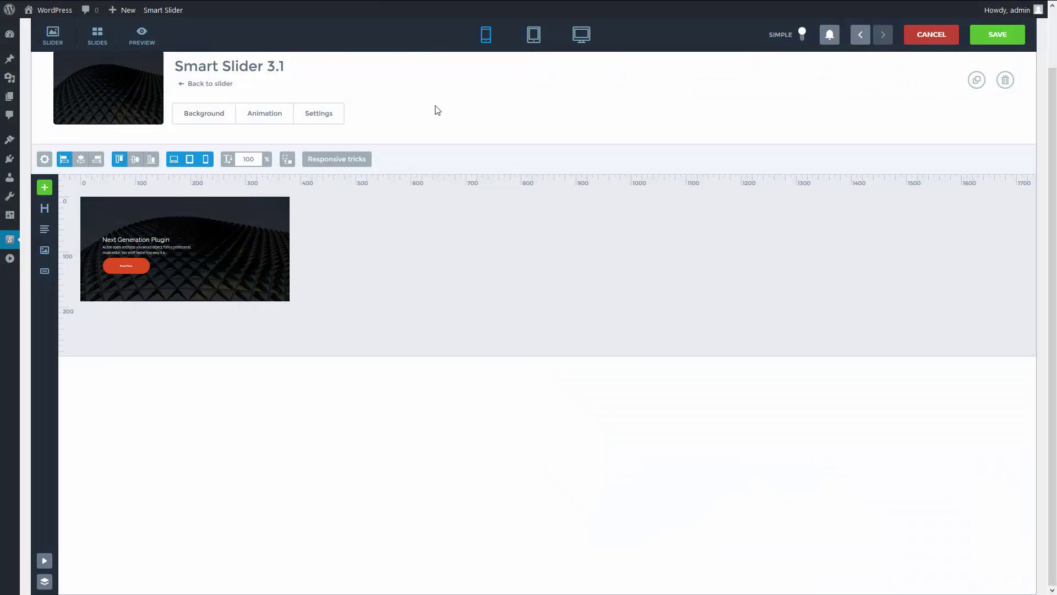
pyautogui.click(159, 237)
pyautogui.moveTo(159, 238); pyautogui.dragTo(157, 217)
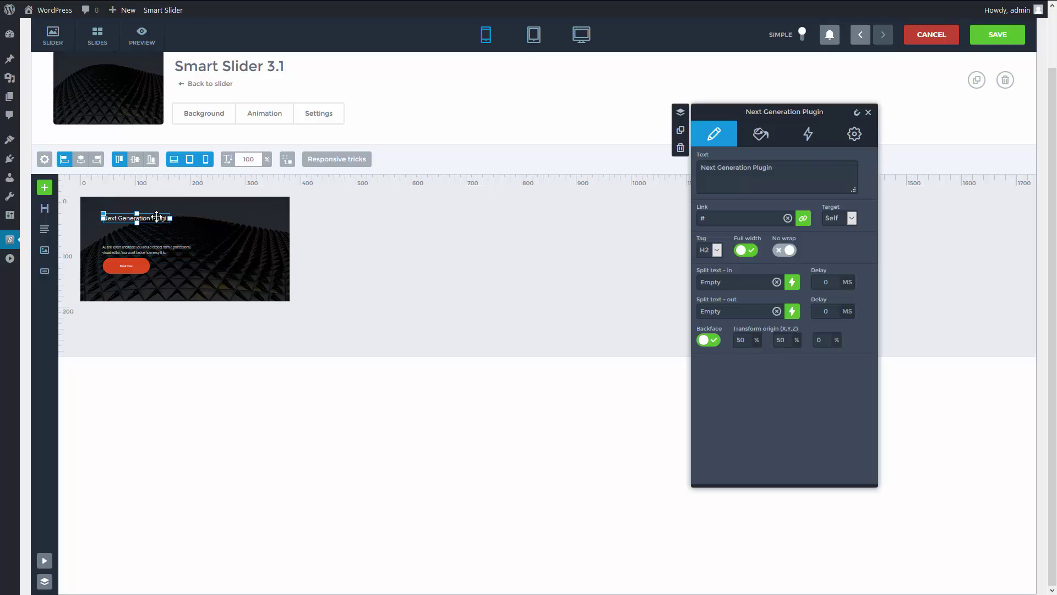
pyautogui.click(233, 174)
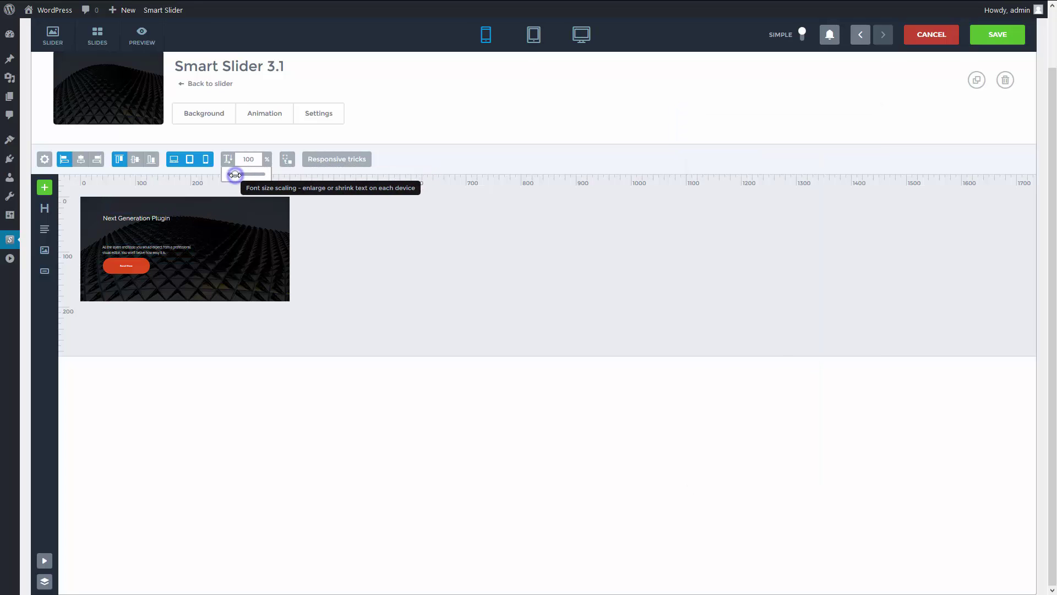
pyautogui.moveTo(235, 175); pyautogui.dragTo(256, 175)
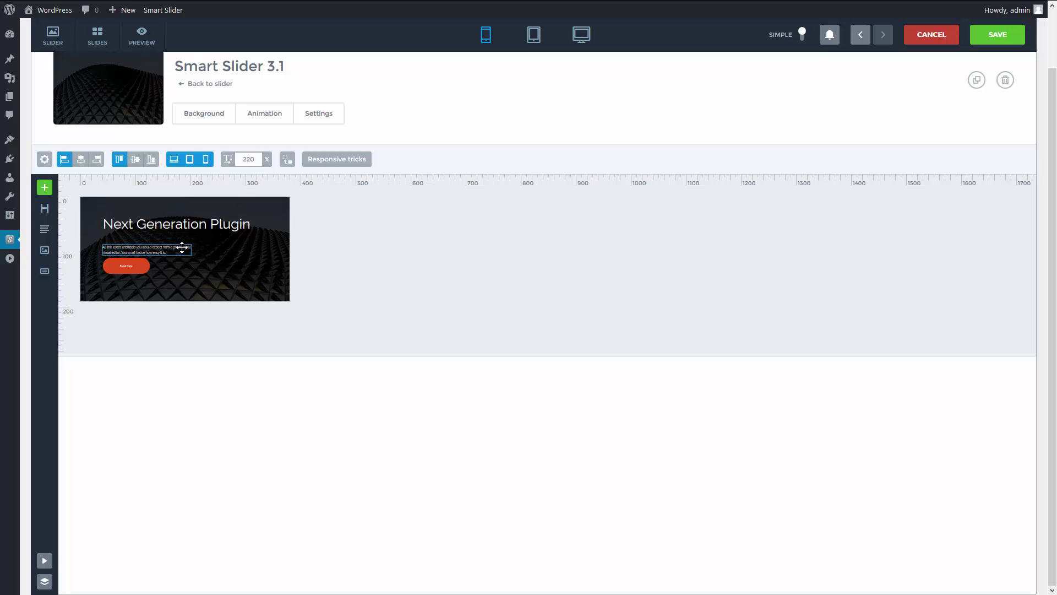
# Move the paragraph under the heading, enlarge its text, widen it to 276px and shorten it
pyautogui.moveTo(181, 248); pyautogui.dragTo(177, 239)
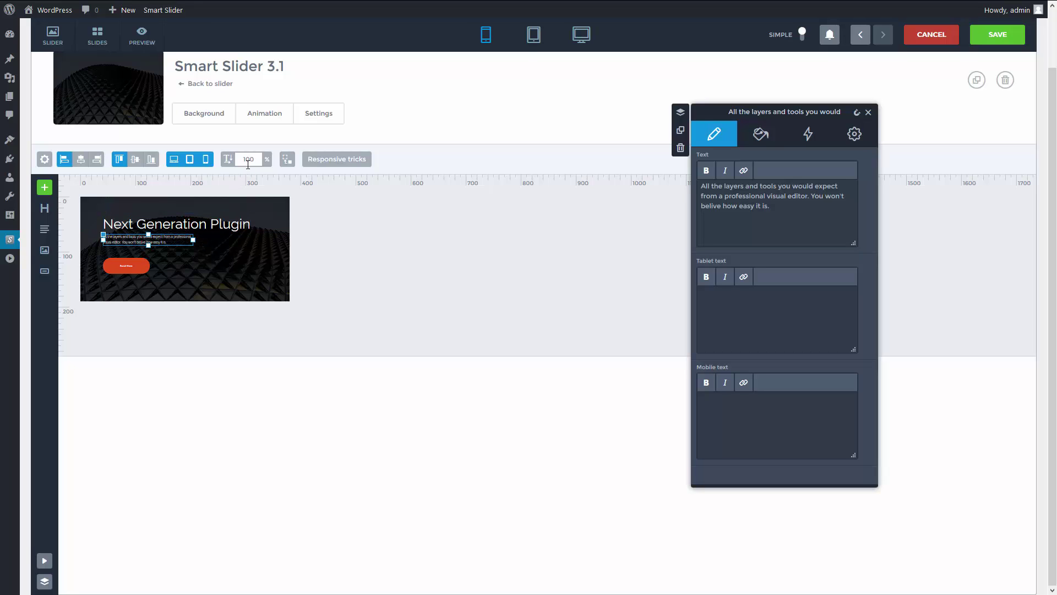
pyautogui.moveTo(236, 173); pyautogui.dragTo(251, 175)
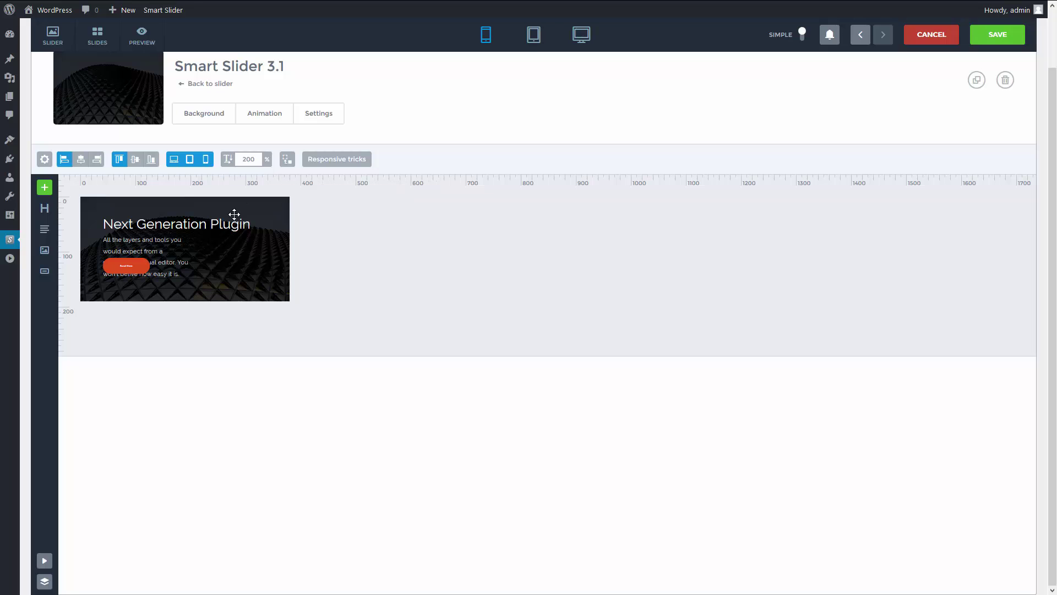
pyautogui.moveTo(189, 256); pyautogui.dragTo(279, 254)
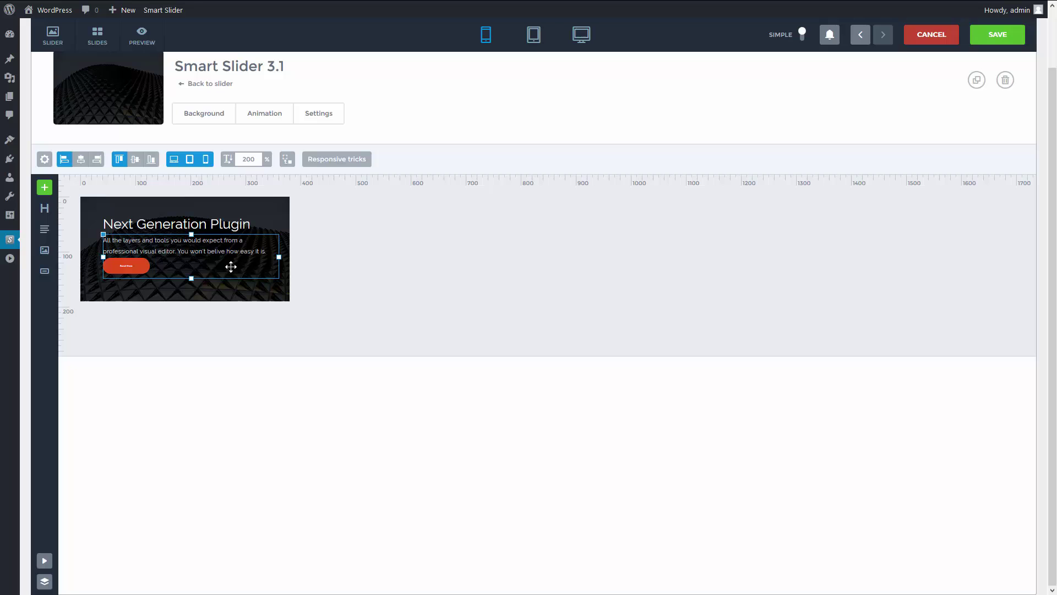
pyautogui.moveTo(195, 277); pyautogui.dragTo(192, 255)
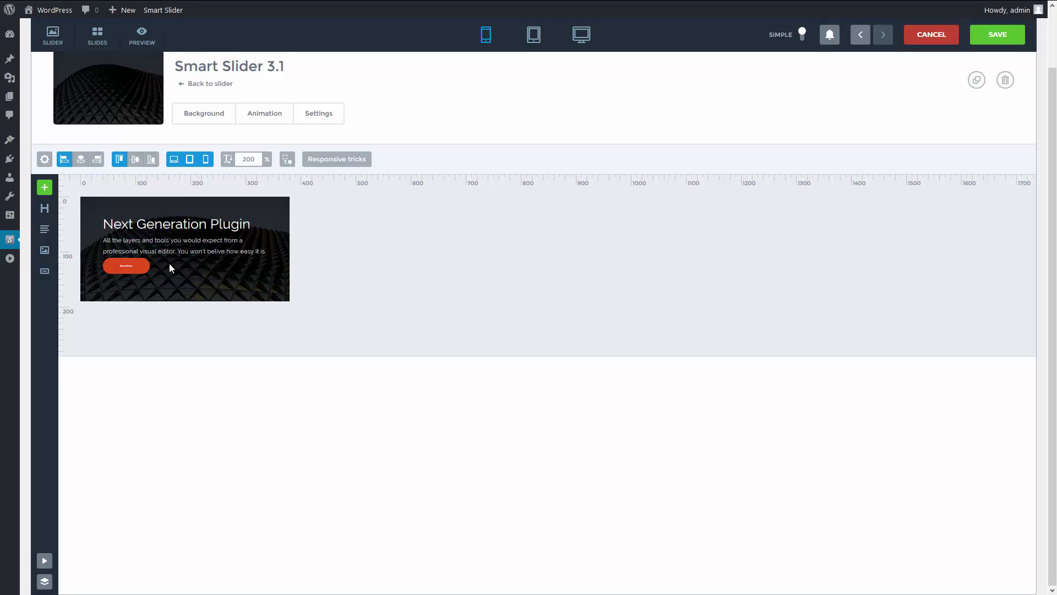
# Scale the Read More button text to 225% and place it below the paragraph
pyautogui.click(148, 269)
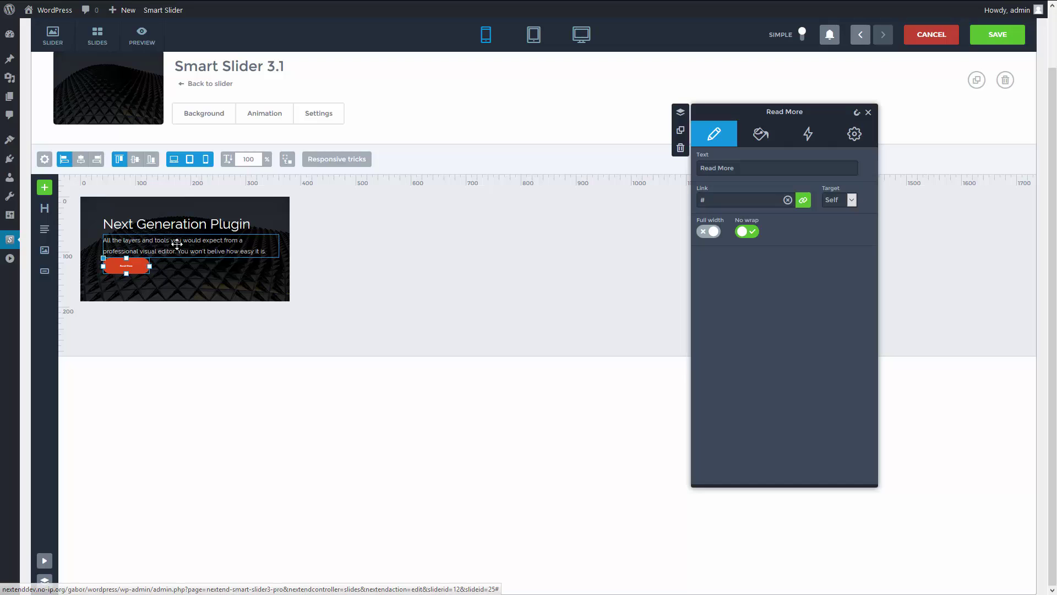
pyautogui.moveTo(231, 174); pyautogui.dragTo(256, 175)
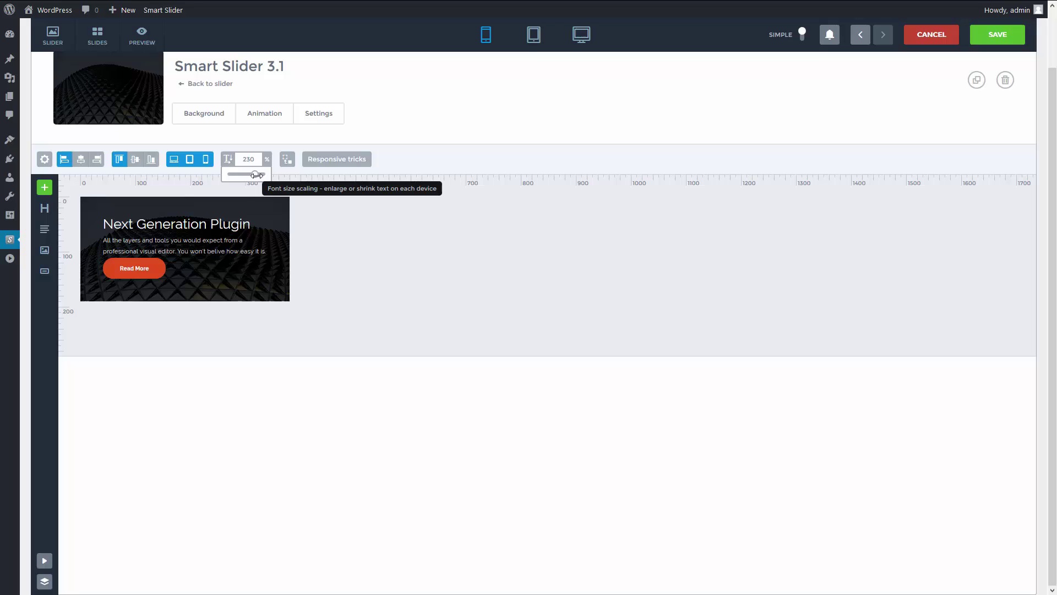
pyautogui.click(153, 267)
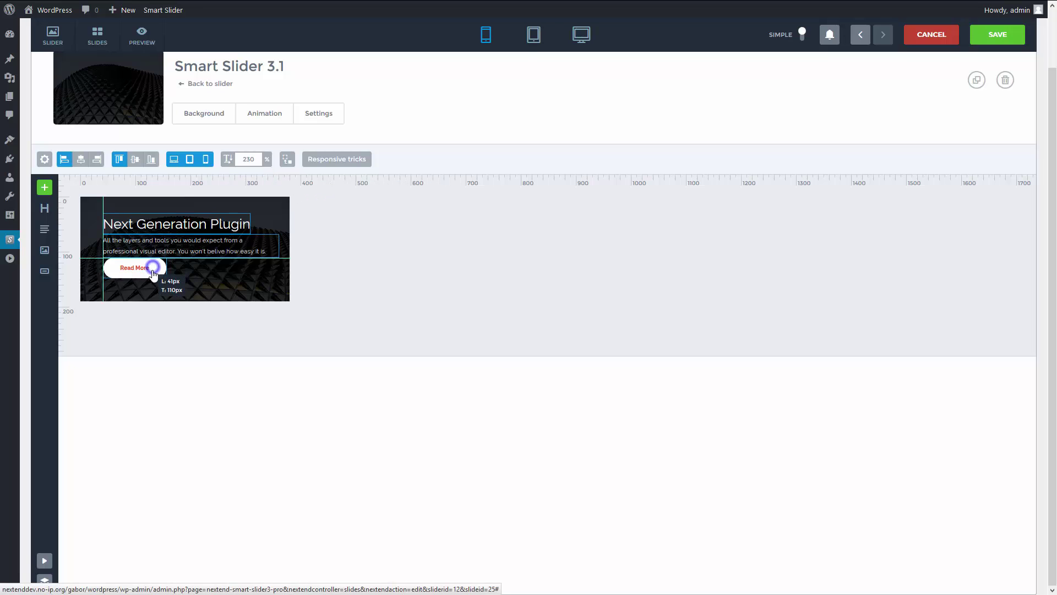
pyautogui.click(204, 273)
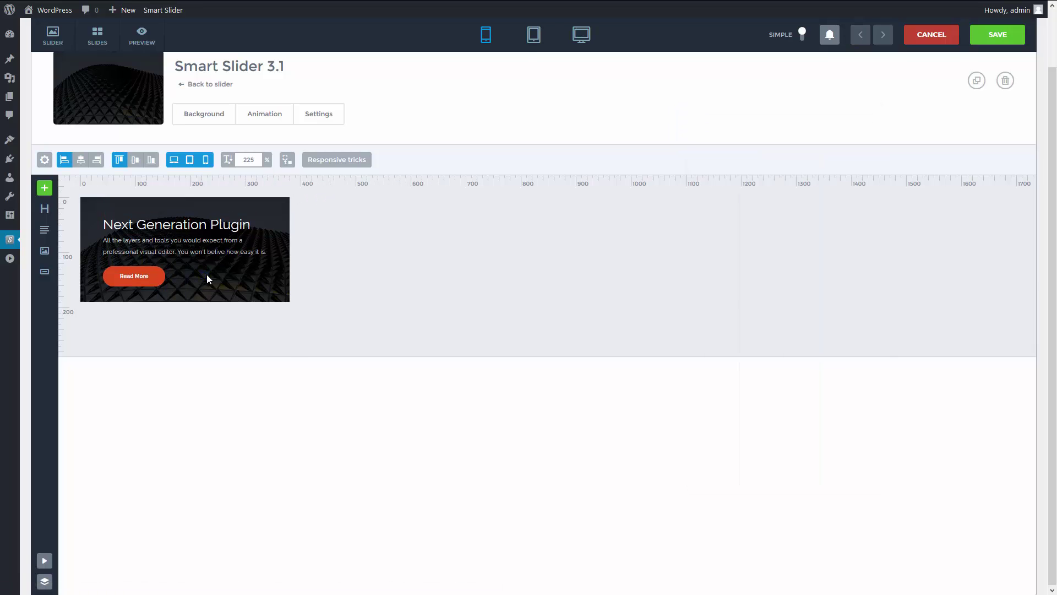
# Clear the Read More, paragraph and heading device-specific settings, then view the 1200px desktop slide
pyautogui.click(286, 165)
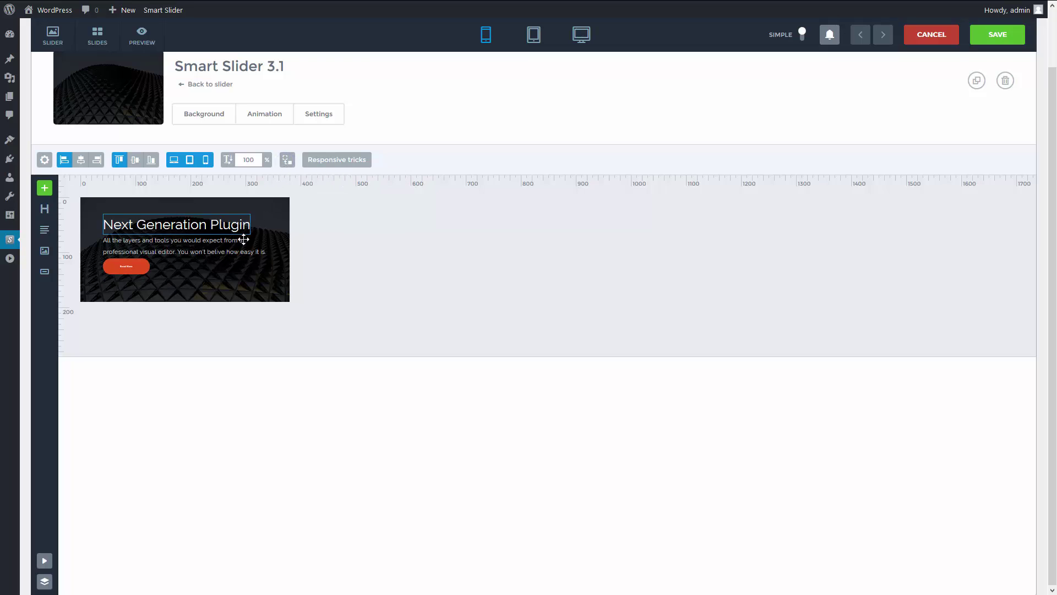
pyautogui.click(239, 247)
pyautogui.click(287, 161)
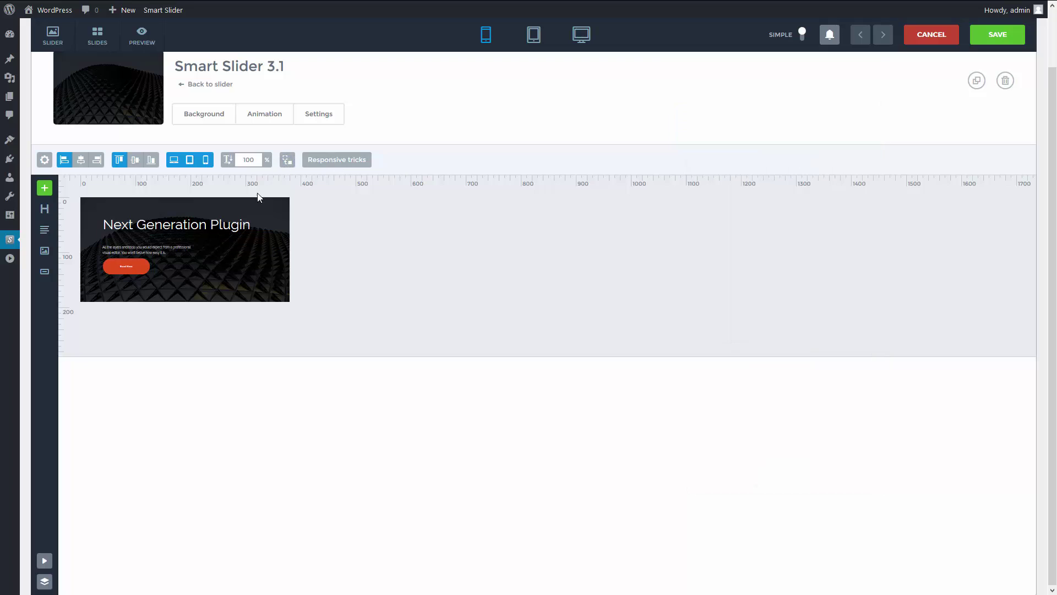
pyautogui.click(237, 221)
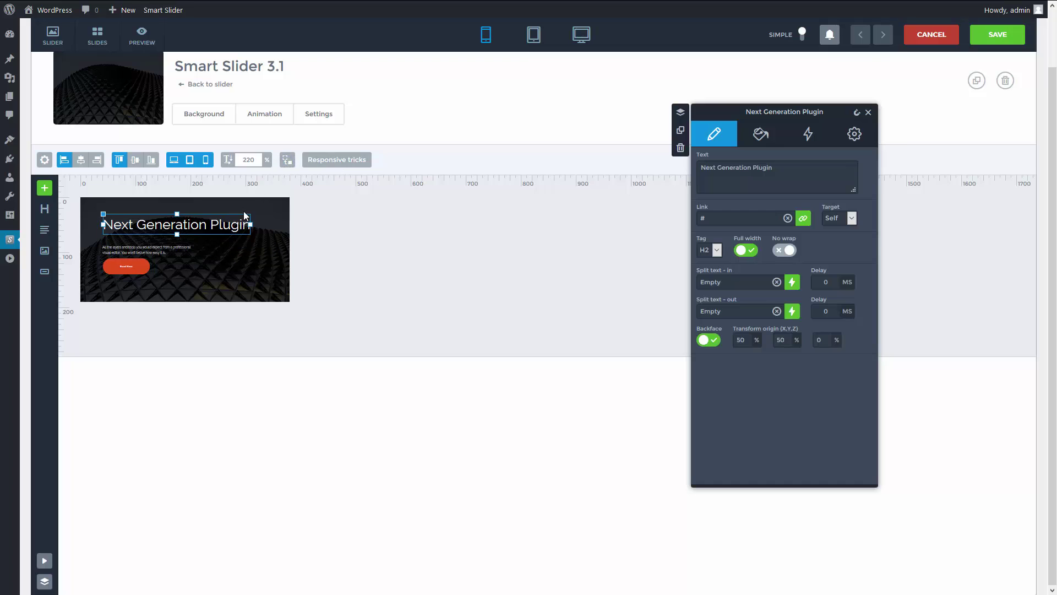
pyautogui.click(287, 162)
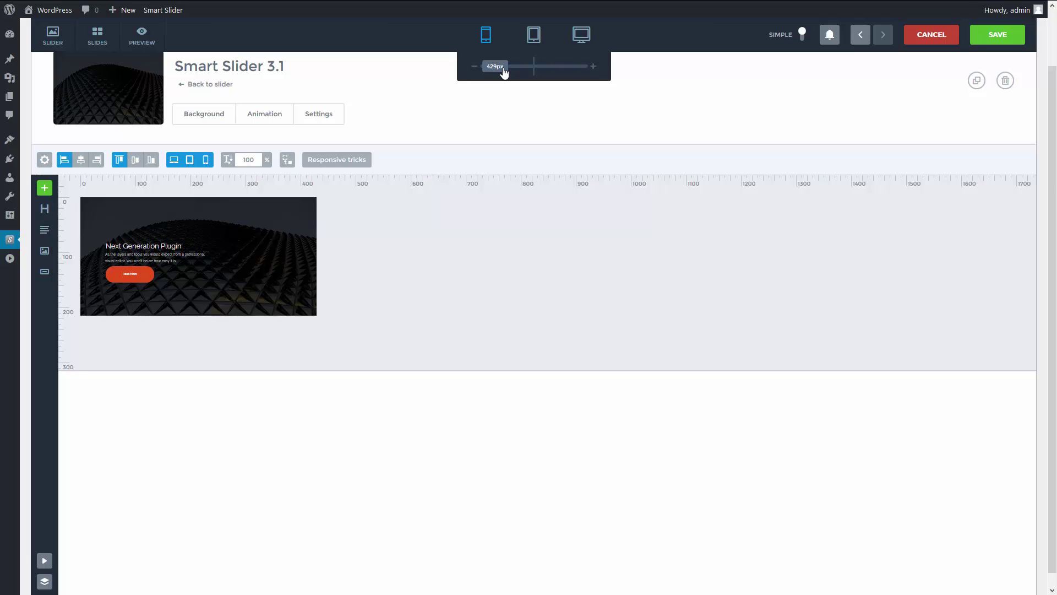
pyautogui.click(583, 38)
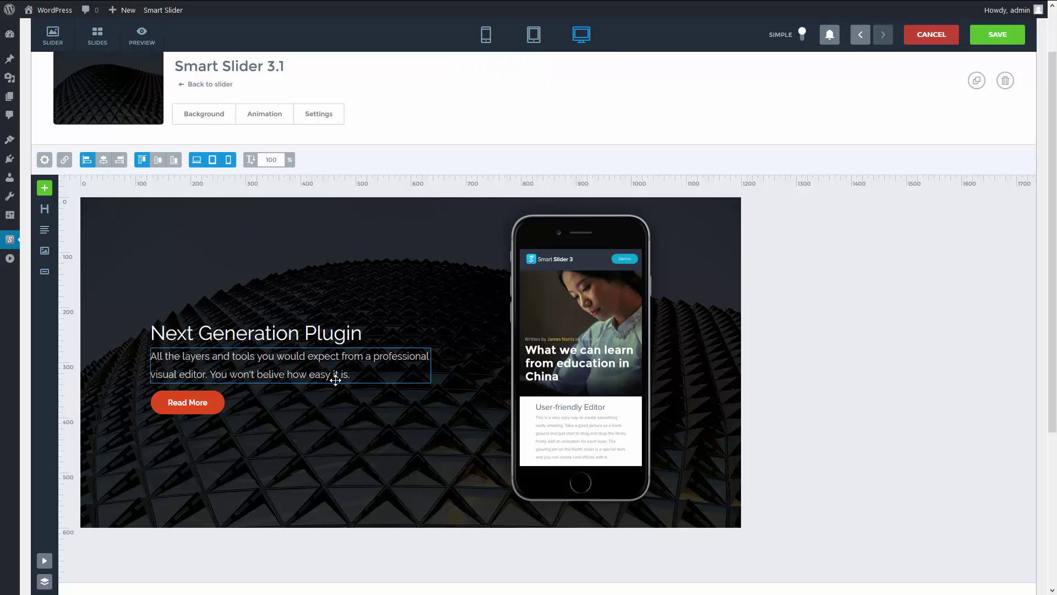
# Drag the Read More button right to sit under the paragraph's right end
pyautogui.click(198, 405)
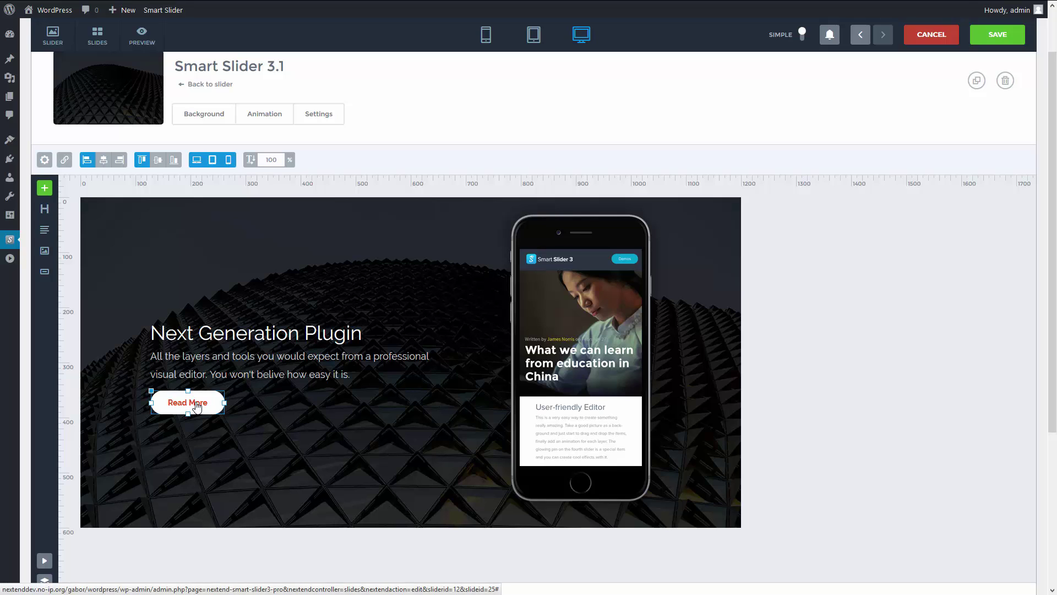
pyautogui.moveTo(198, 406); pyautogui.dragTo(405, 401)
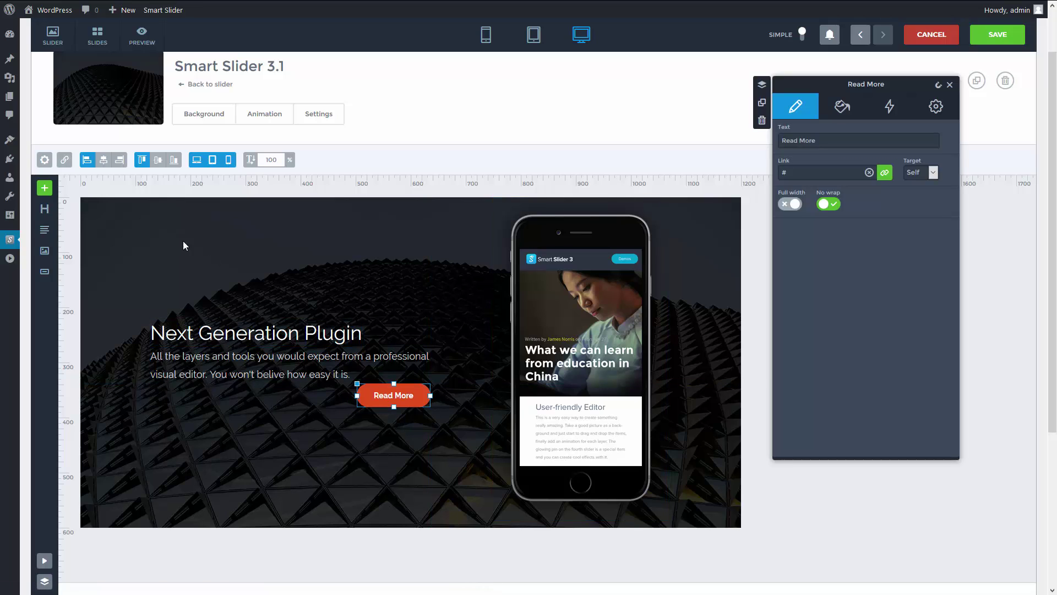
# Chain Read More as child of the paragraph's align point, then narrow the preview to 1052px
pyautogui.click(69, 166)
pyautogui.click(68, 167)
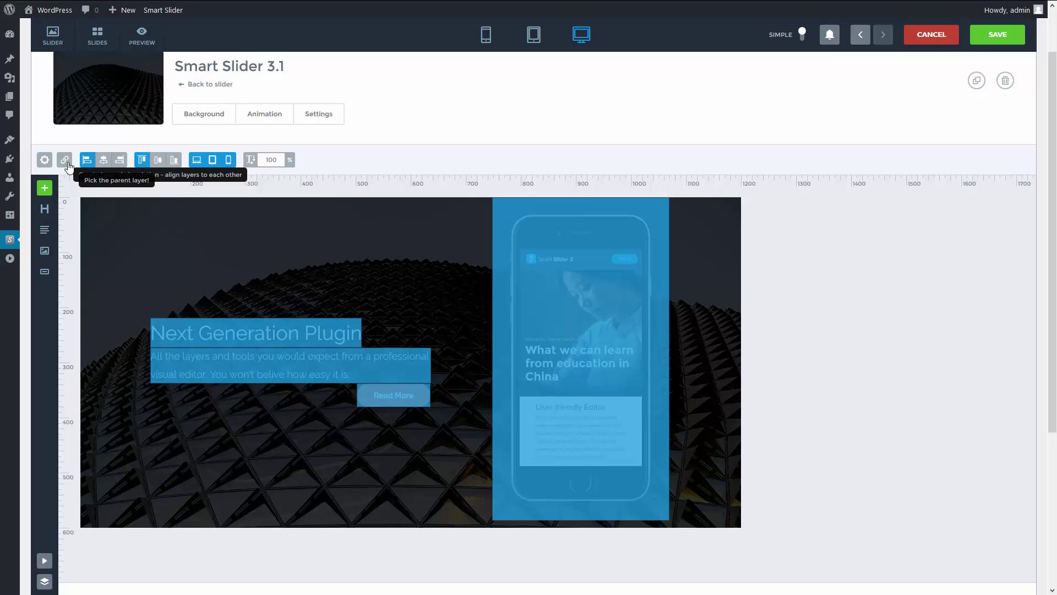
pyautogui.click(385, 377)
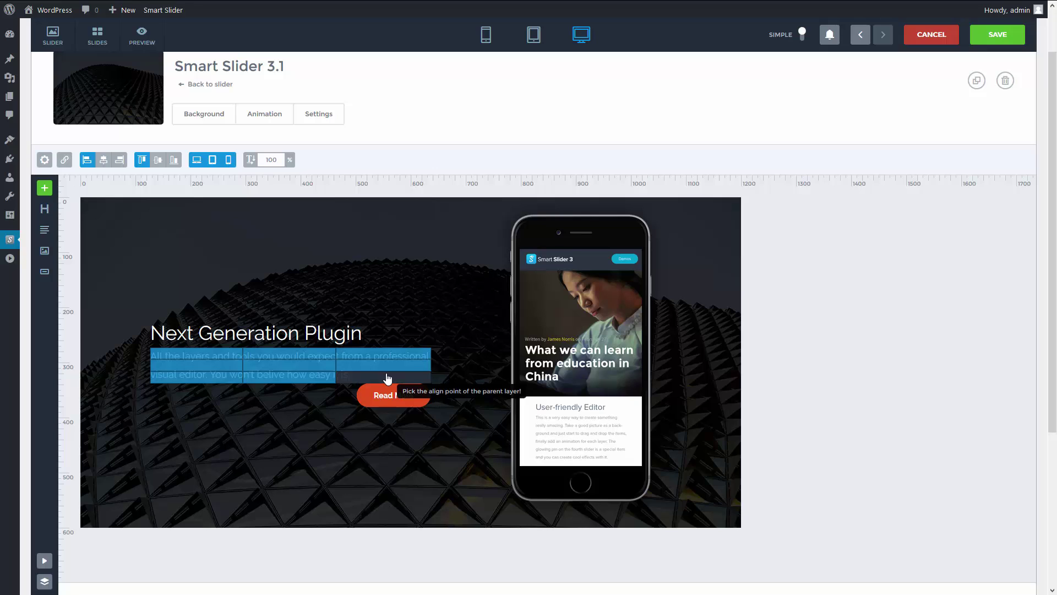
pyautogui.click(387, 378)
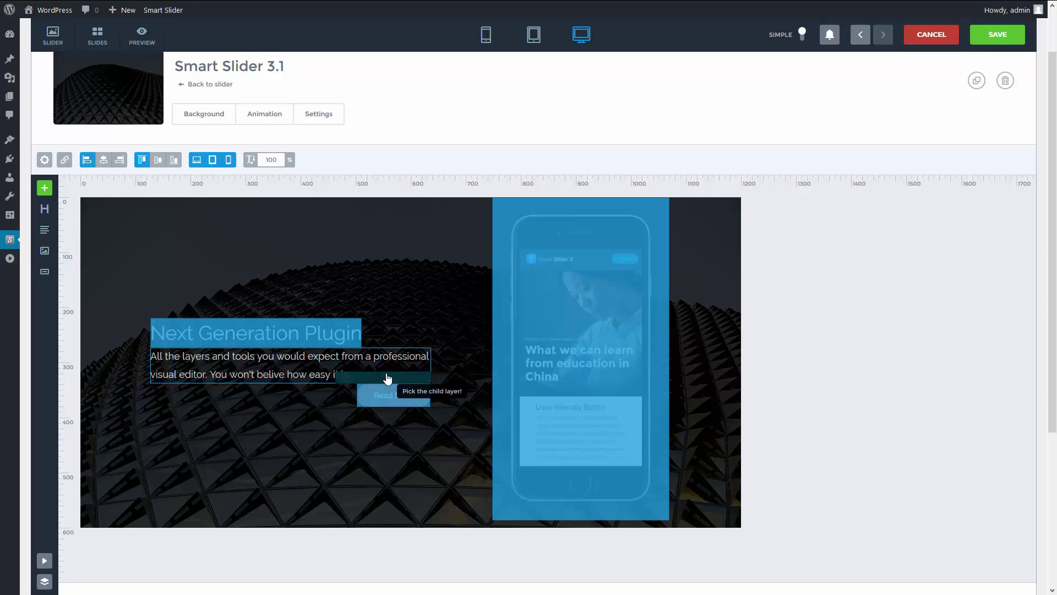
pyautogui.click(398, 395)
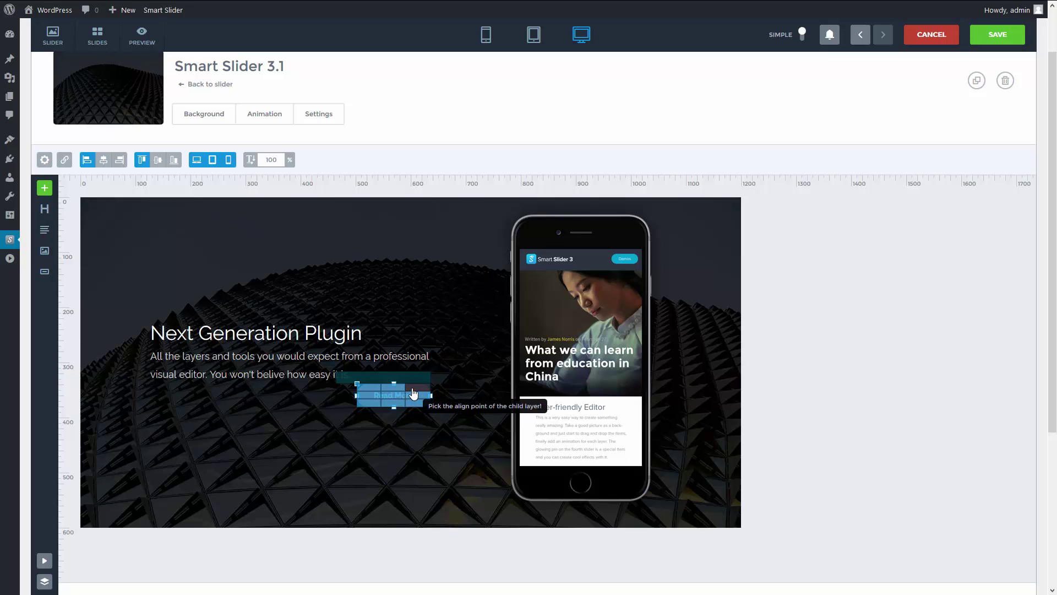
pyautogui.click(414, 393)
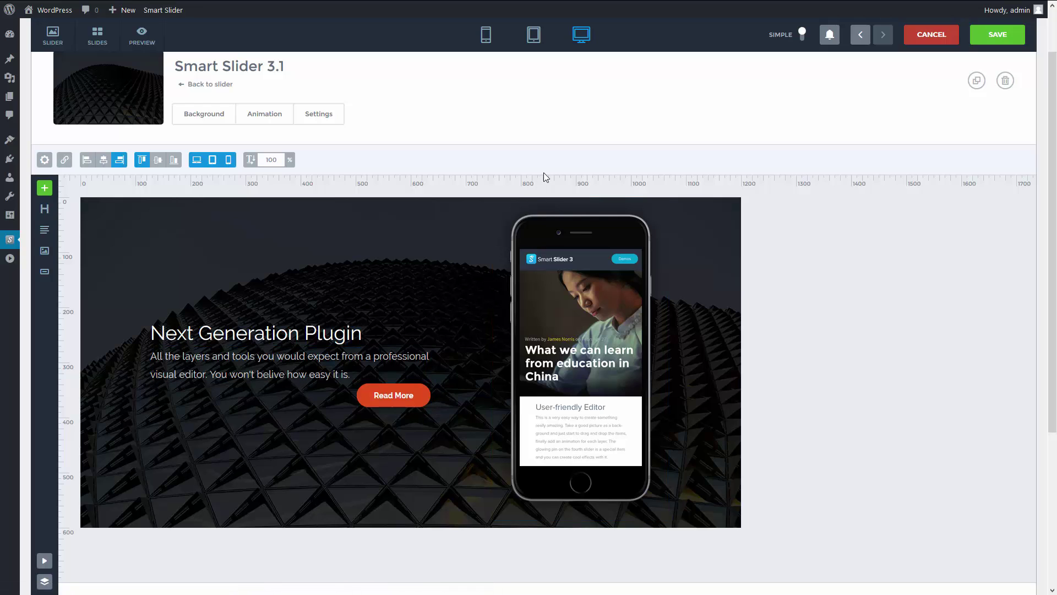
pyautogui.moveTo(574, 53)
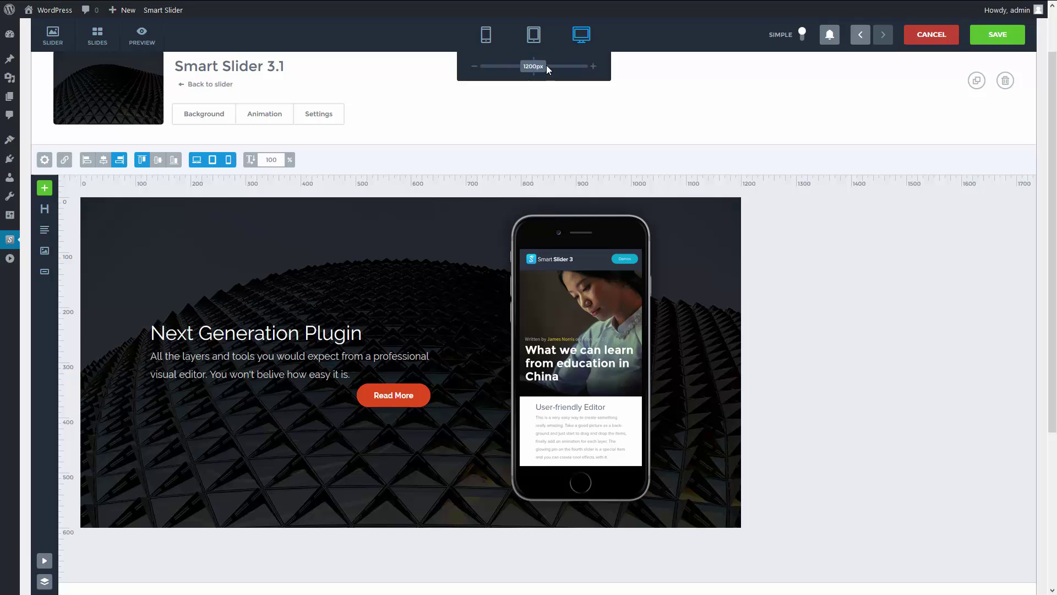
pyautogui.moveTo(547, 67); pyautogui.dragTo(499, 74)
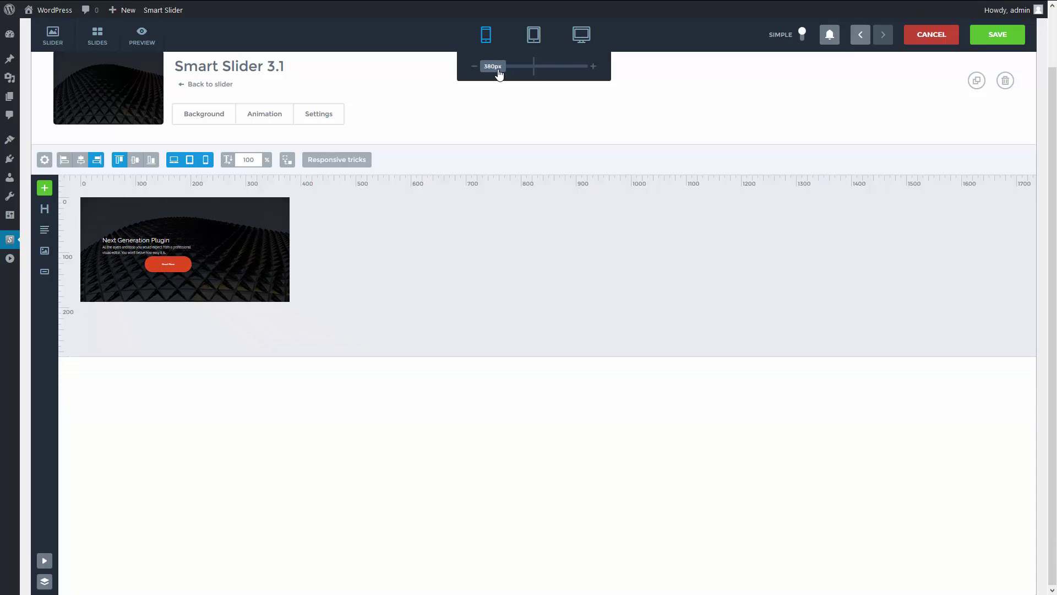
# In desktop layout, undo the last two changes to remove the Read More chaining
pyautogui.click(584, 38)
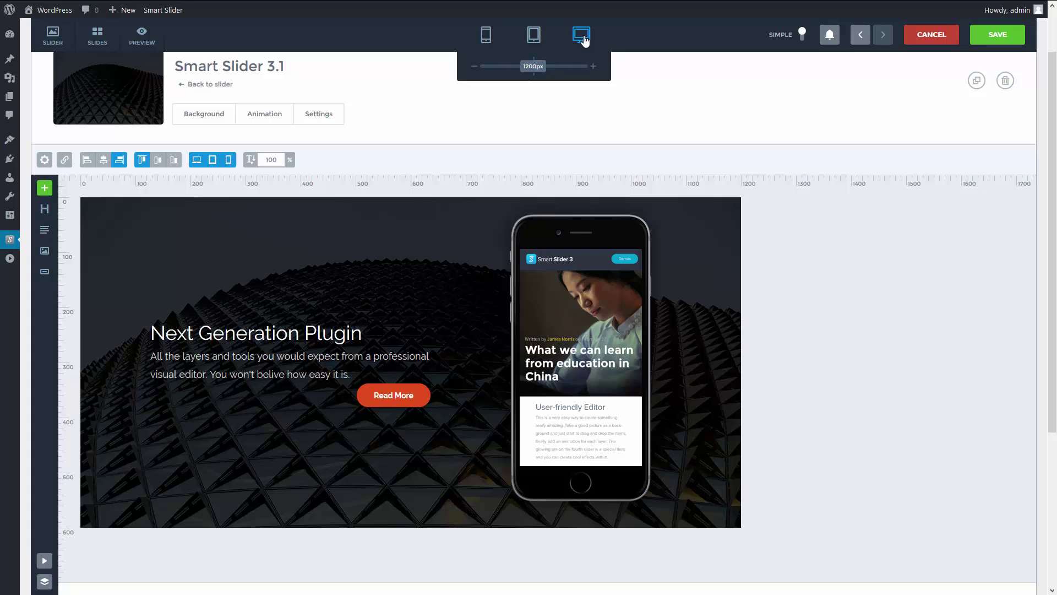
pyautogui.click(860, 35)
pyautogui.click(860, 35)
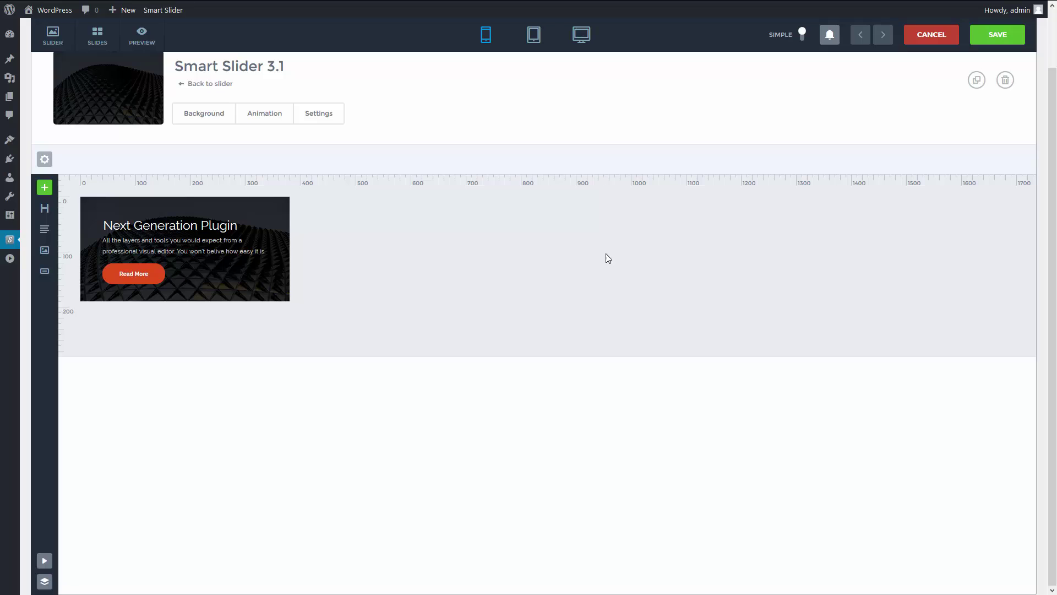
# Set the slider's SIZE height limits to Min 400 and Max 600, and save
pyautogui.click(64, 49)
pyautogui.scroll(-2, 165, 168)
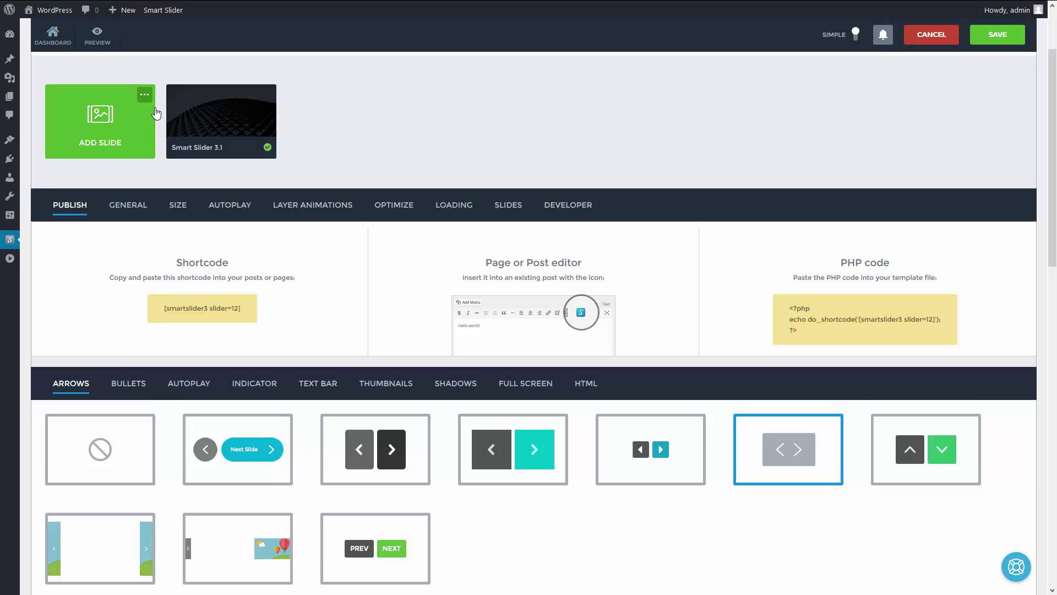
pyautogui.click(180, 180)
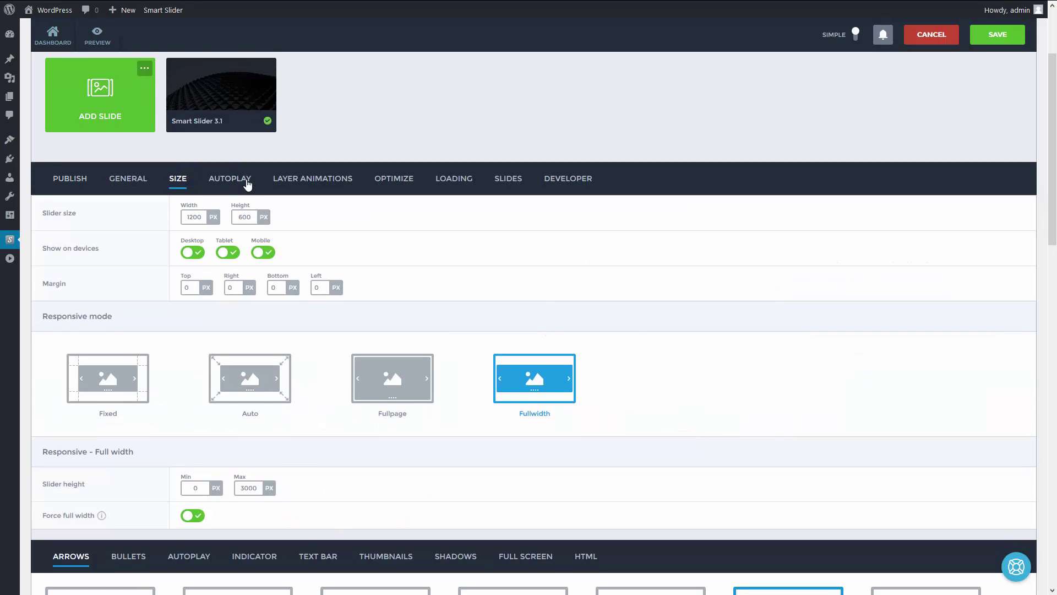
pyautogui.scroll(-3, 287, 182)
pyautogui.scroll(-1, 323, 279)
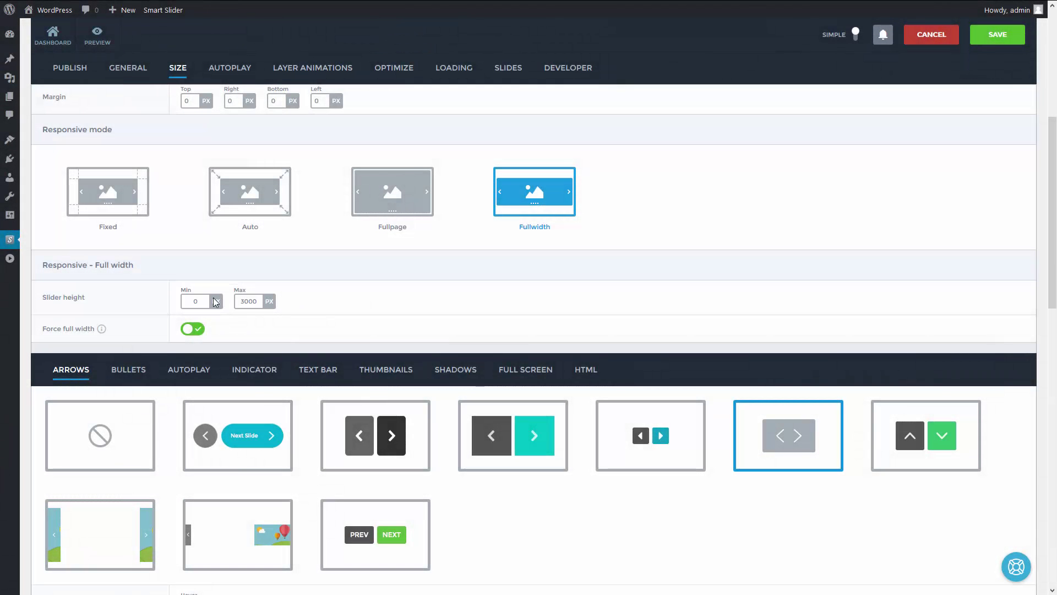
pyautogui.click(202, 300)
pyautogui.write('400')
pyautogui.click(254, 301)
pyautogui.press('BackSpace')
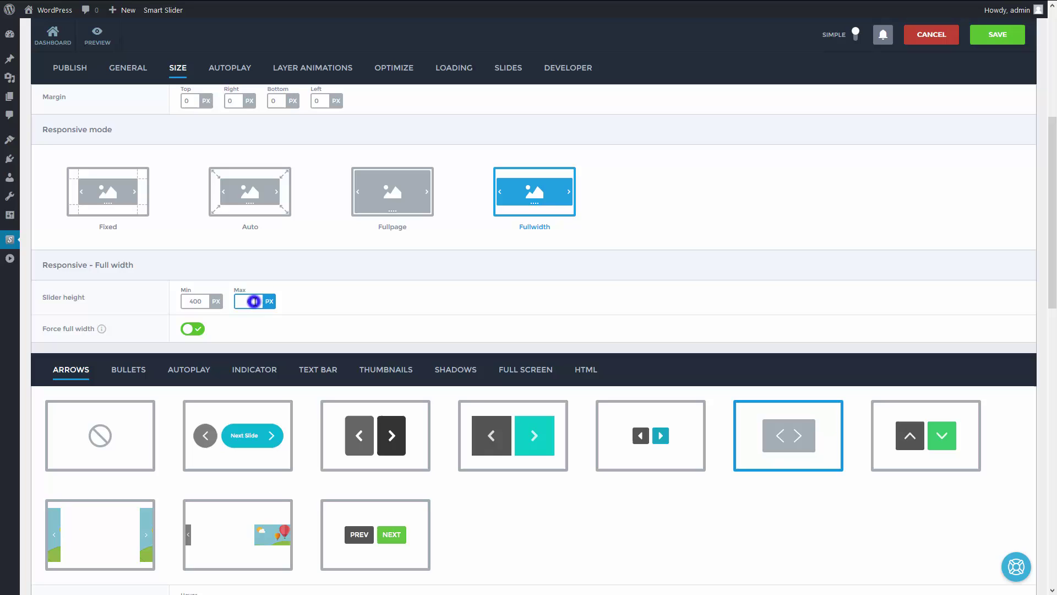
pyautogui.write('600')
pyautogui.click(326, 300)
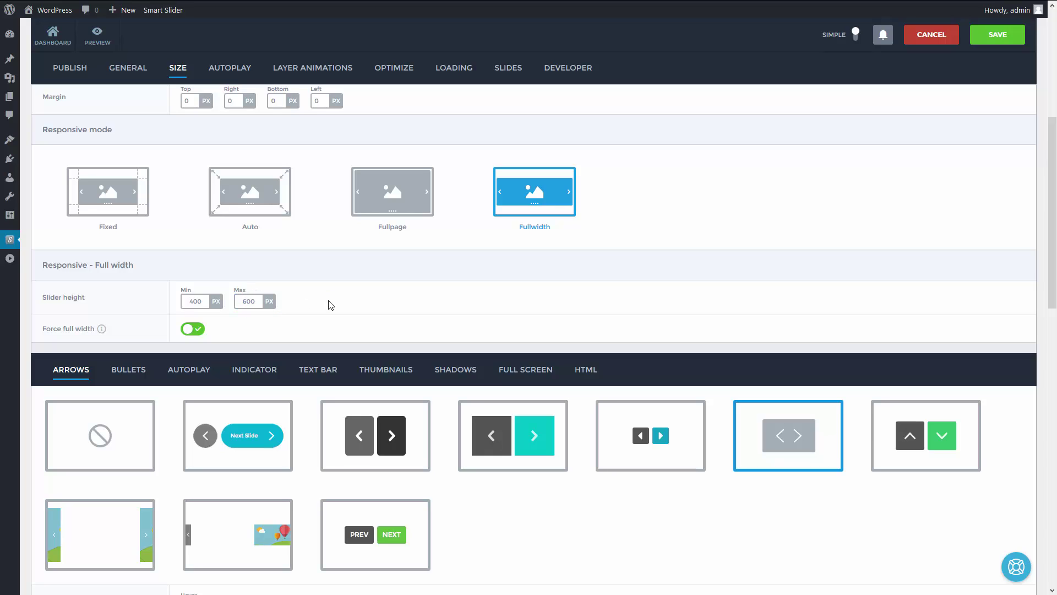
pyautogui.click(991, 45)
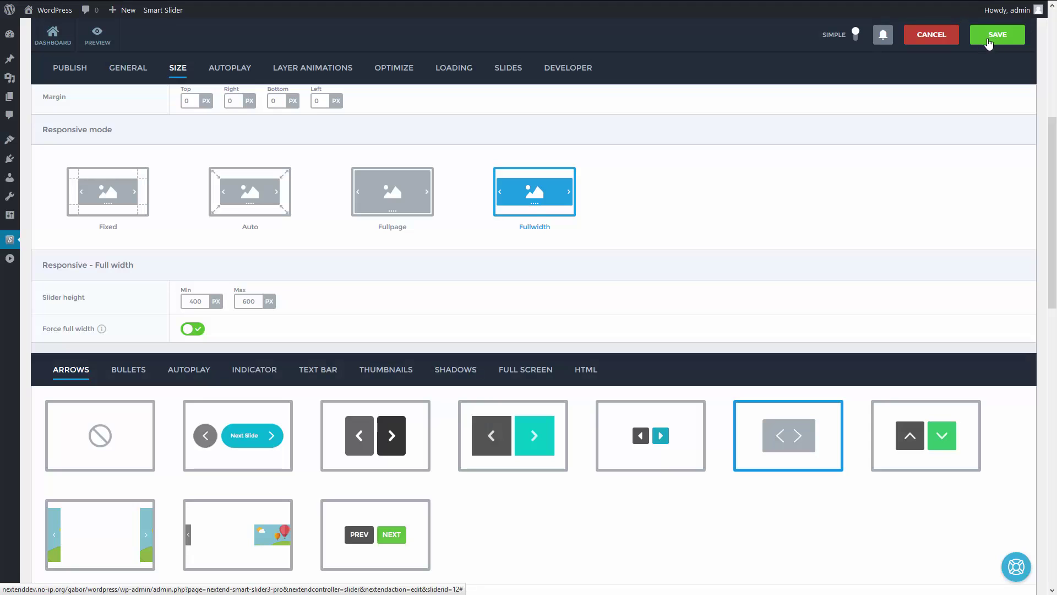
pyautogui.scroll(4, 278, 133)
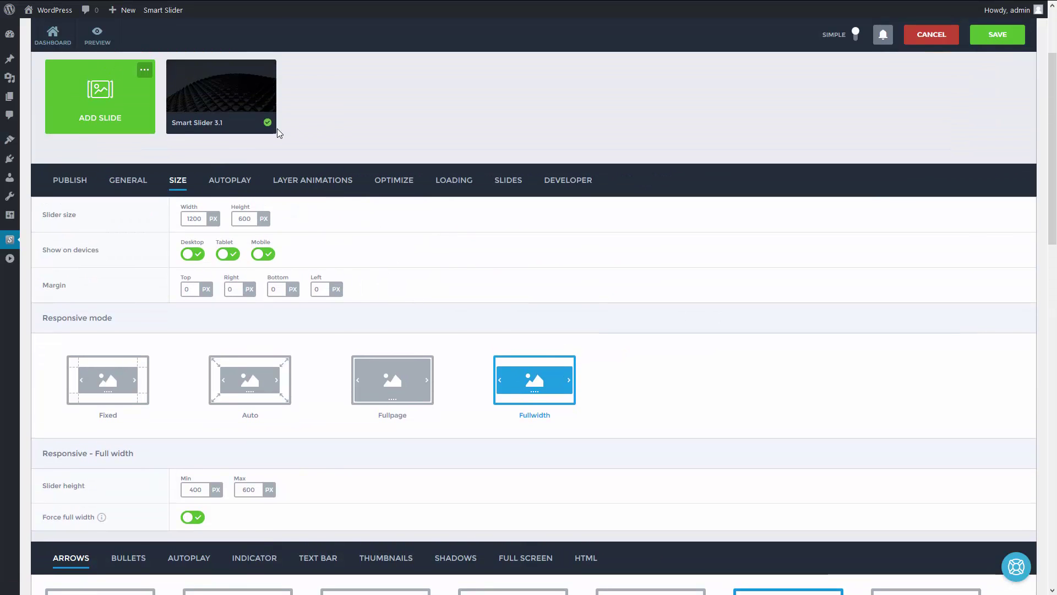
# Preview the slide at 1728px width, then switch to the 380px mobile layout
pyautogui.click(221, 95)
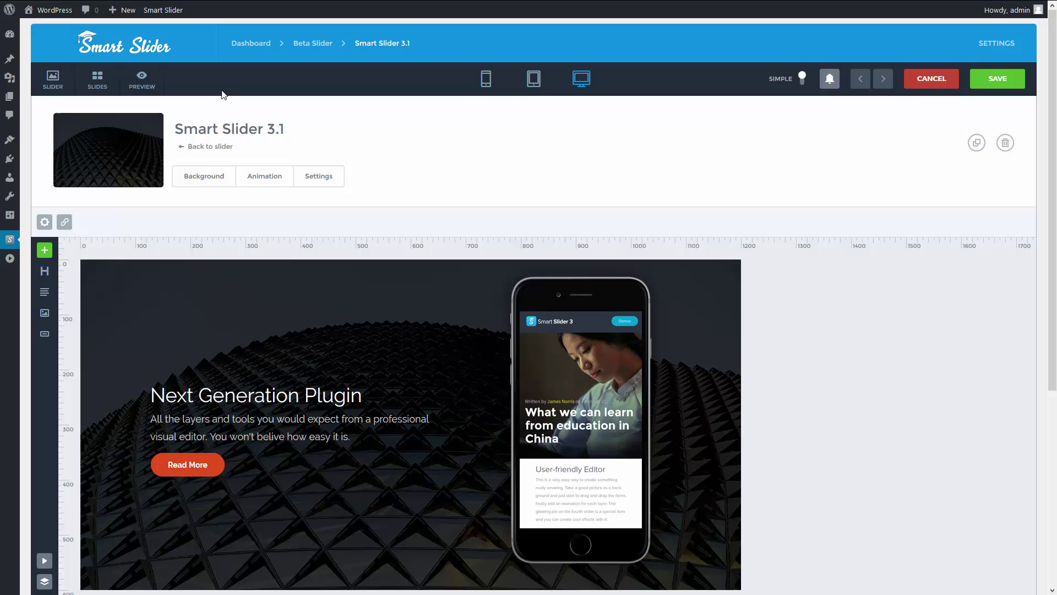
pyautogui.scroll(-1, 270, 98)
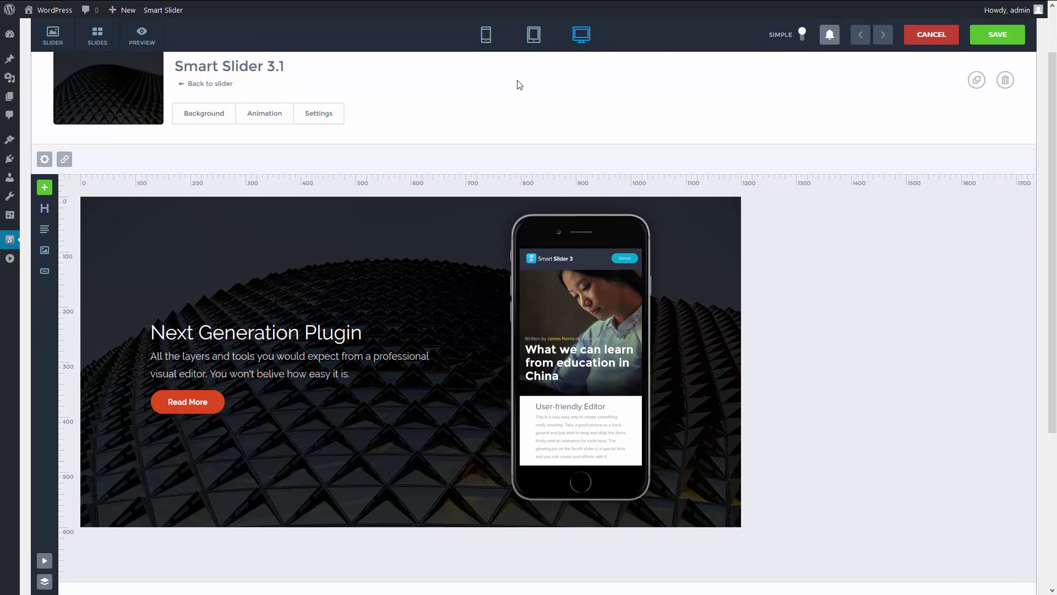
pyautogui.moveTo(550, 40)
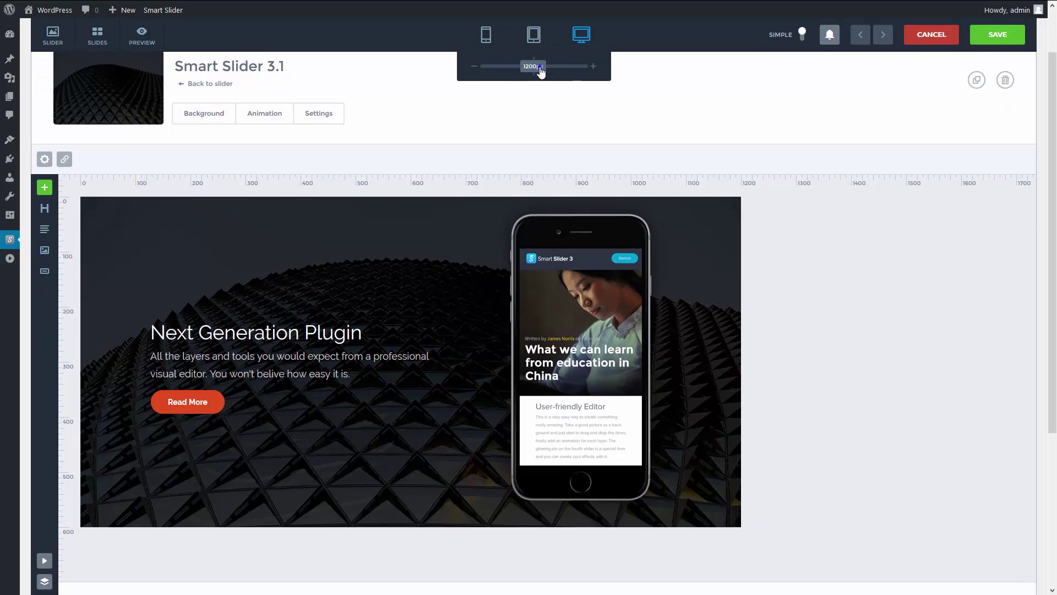
pyautogui.moveTo(540, 71); pyautogui.dragTo(560, 74)
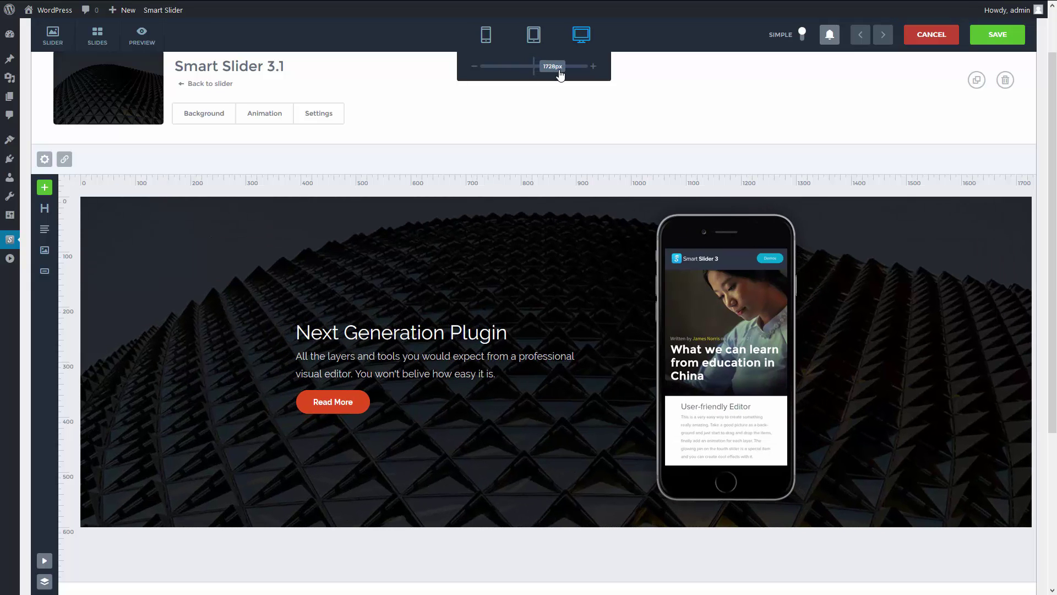
pyautogui.click(486, 36)
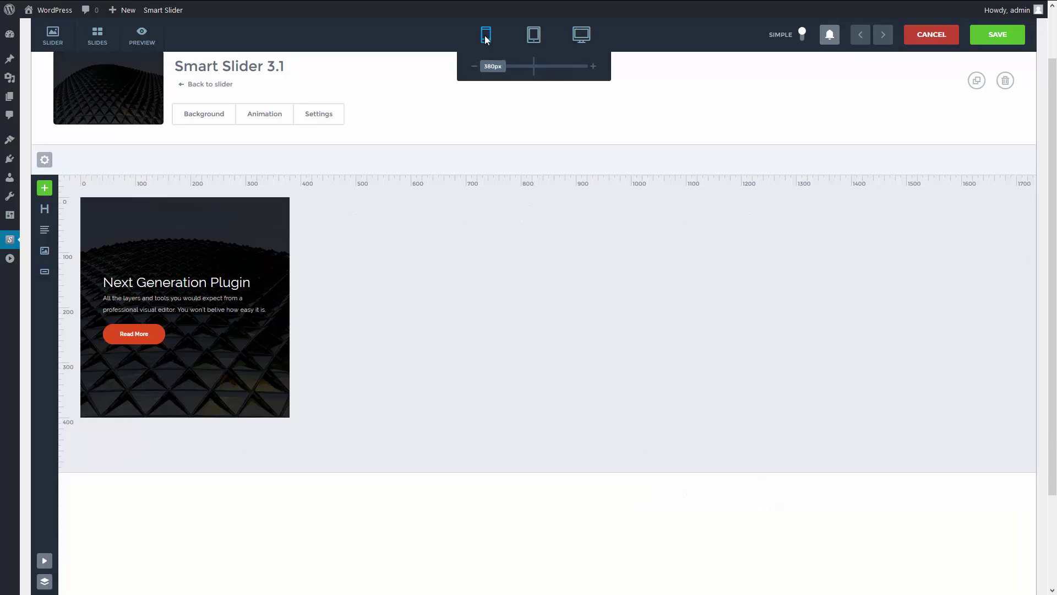
# On mobile, move the heading higher and scale heading and paragraph fonts up to 255%
pyautogui.moveTo(201, 281); pyautogui.dragTo(194, 247)
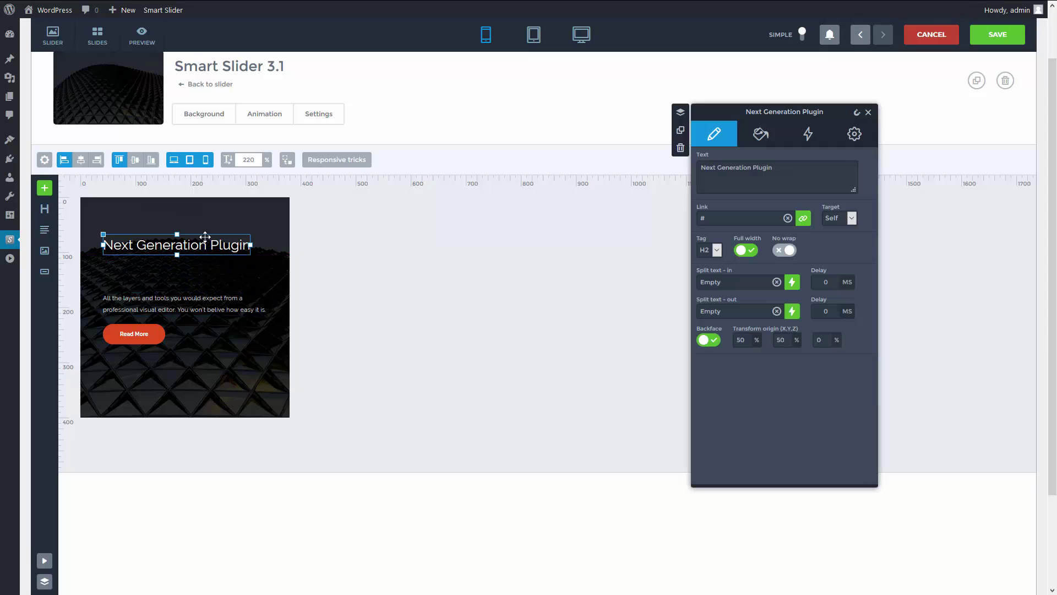
pyautogui.moveTo(246, 175); pyautogui.dragTo(257, 175)
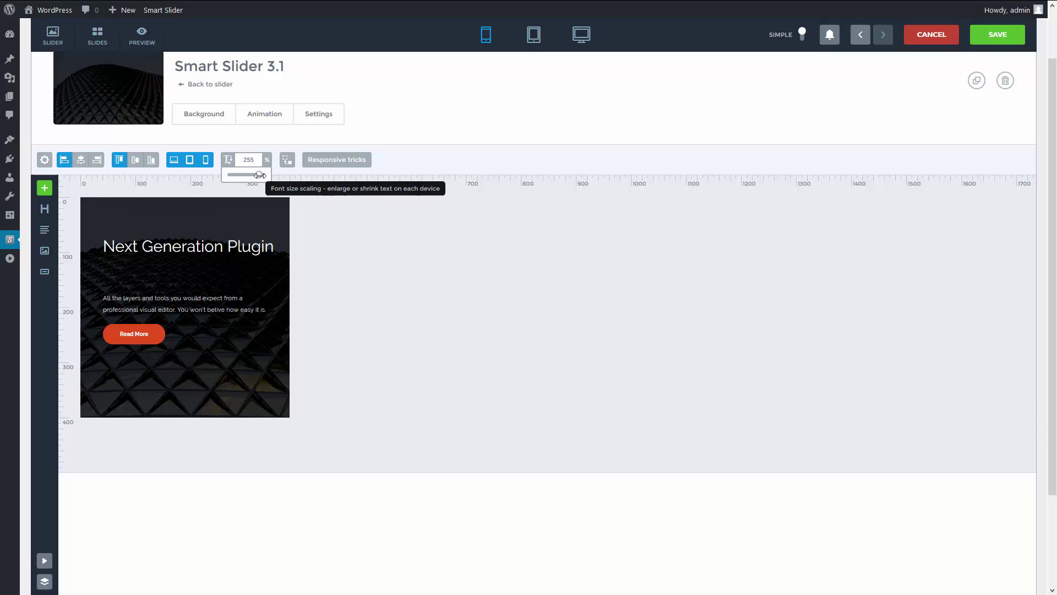
pyautogui.moveTo(203, 303); pyautogui.dragTo(200, 279)
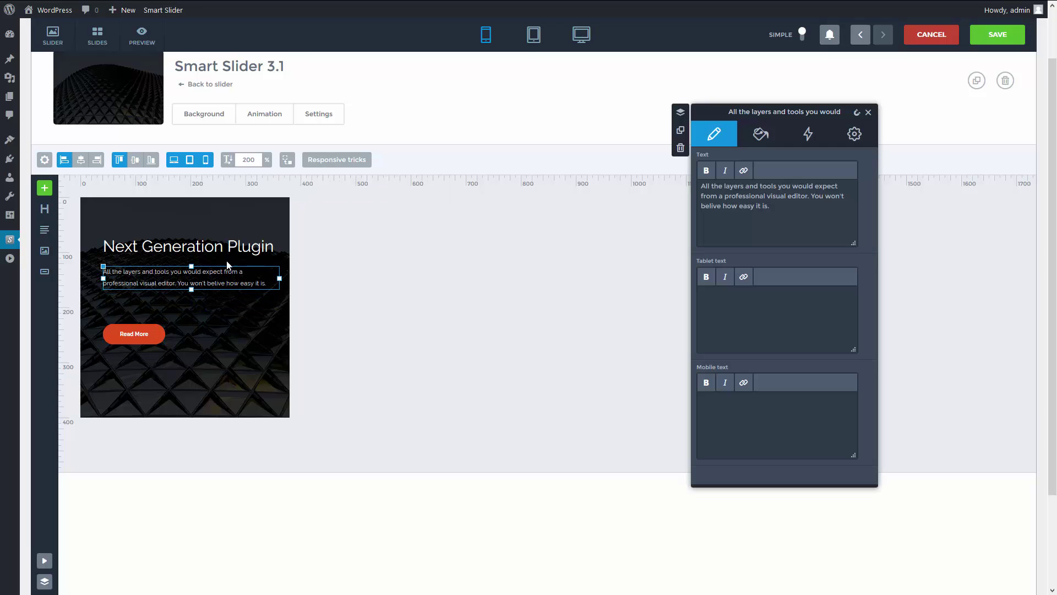
pyautogui.moveTo(249, 160)
pyautogui.moveTo(256, 175)
pyautogui.mouseDown()
pyautogui.moveTo(240, 175)
pyautogui.moveTo(260, 174)
pyautogui.mouseUp()
# Select the Read More button, paragraph and heading together and shift them down-left
pyautogui.click(151, 333)
pyautogui.moveTo(249, 165)
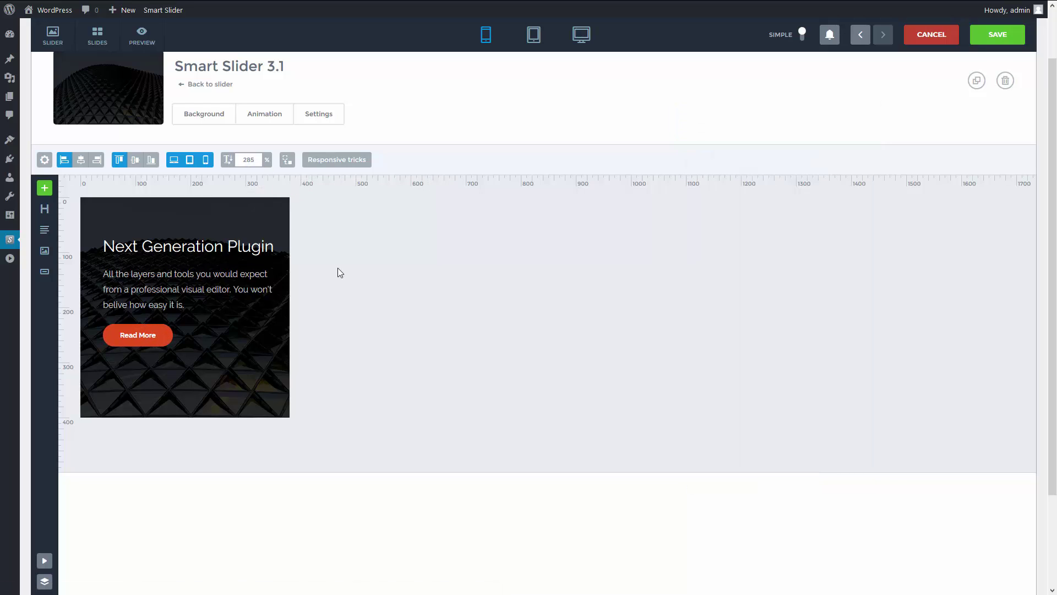
pyautogui.click(189, 290)
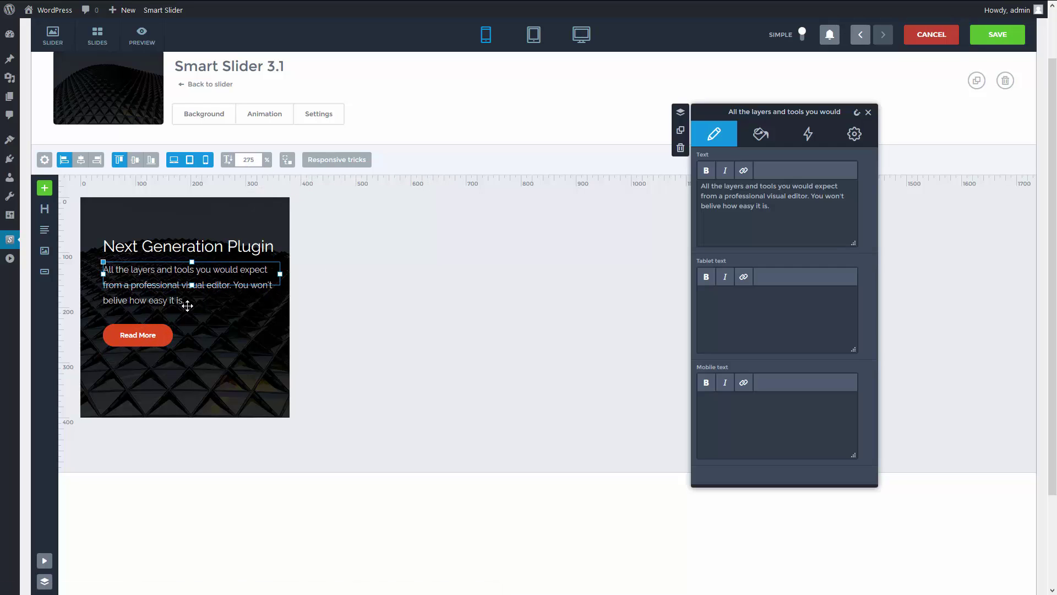
pyautogui.click(173, 249)
pyautogui.moveTo(139, 340); pyautogui.dragTo(136, 354)
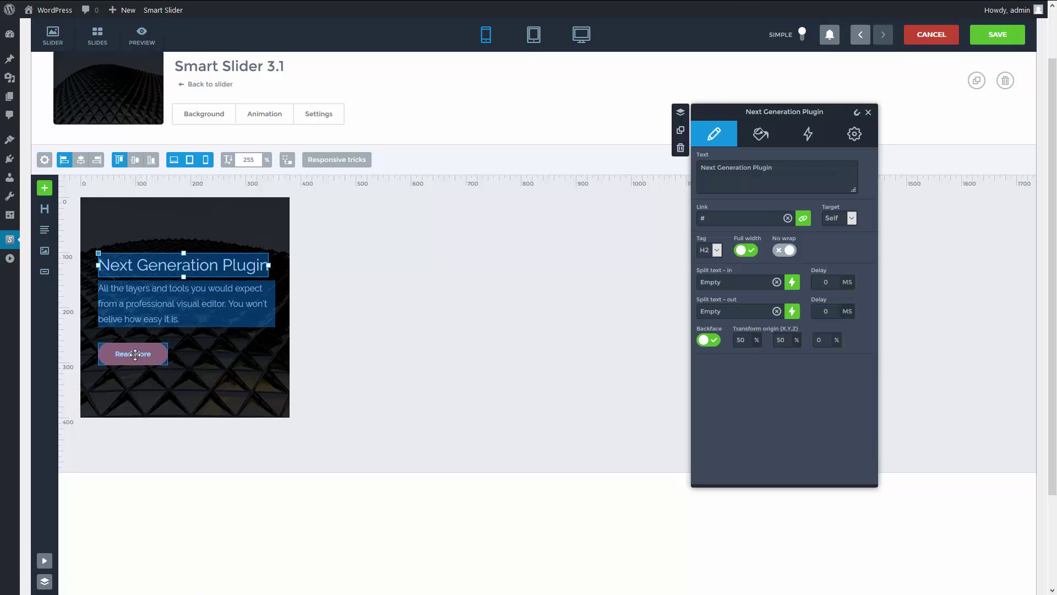
pyautogui.click(388, 353)
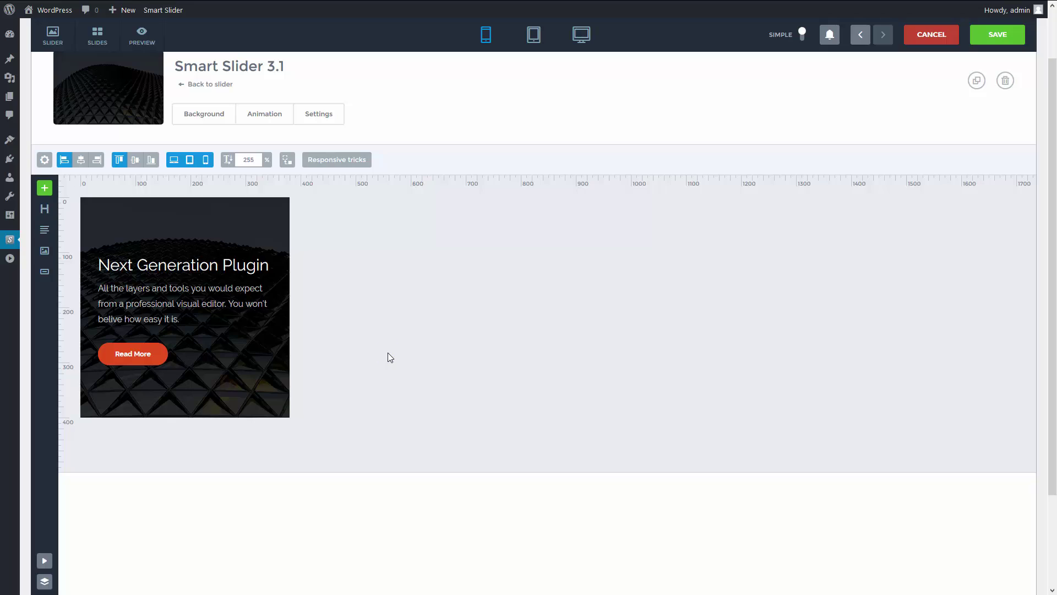